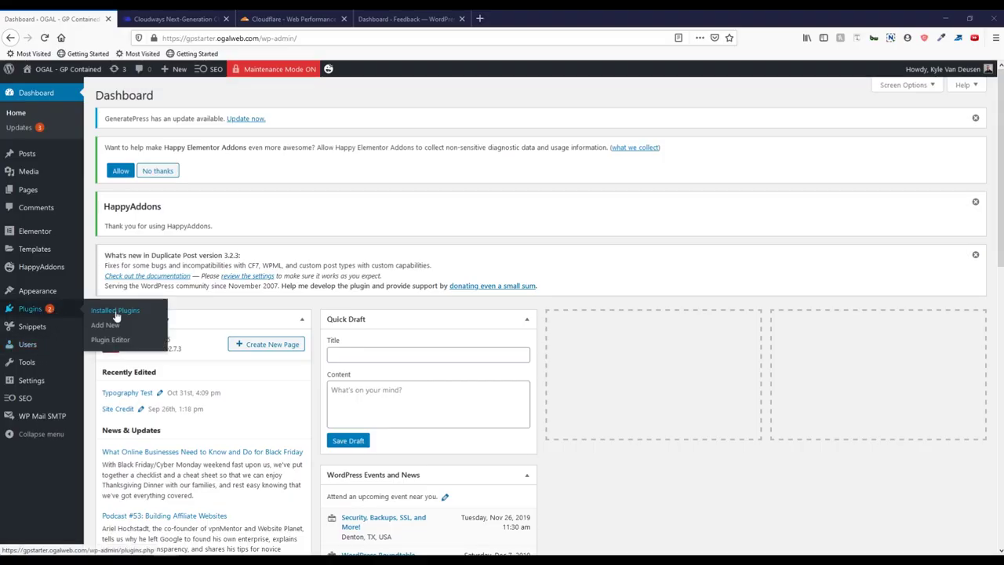
# Step: Open the installed plugins list and scroll down to the ProjectHuddle Client Site row
pyautogui.click(116, 312)
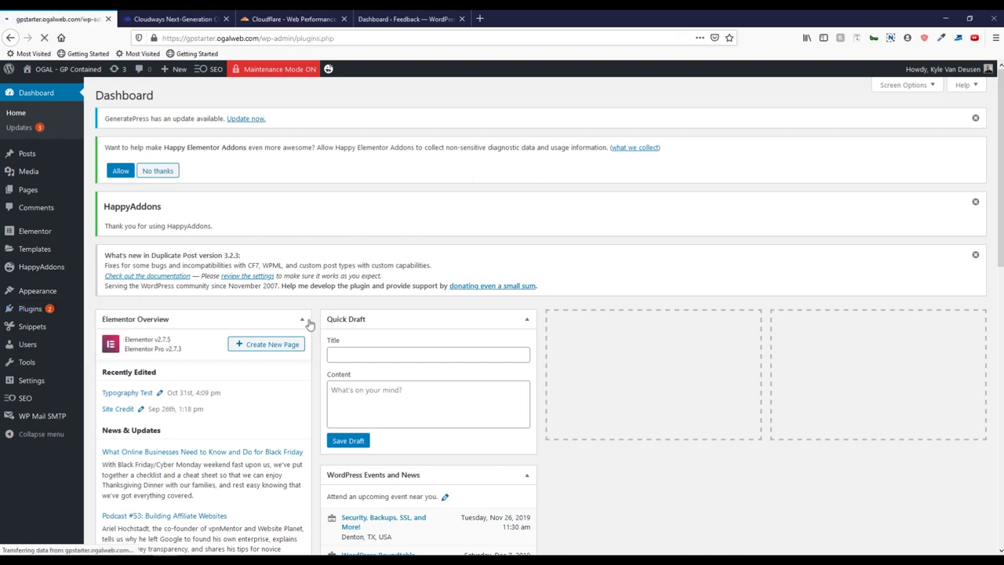
pyautogui.scroll(-5, 310, 324)
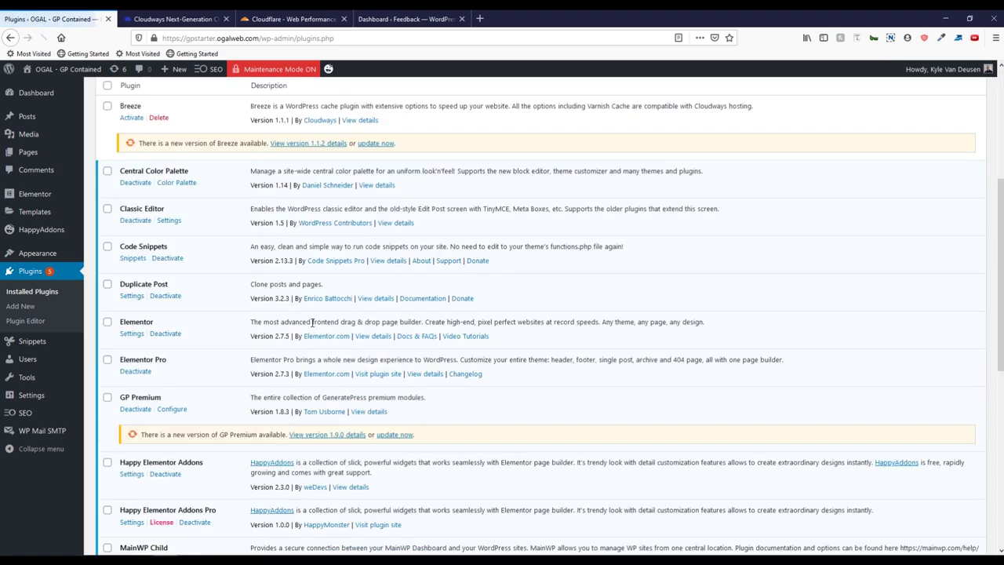
pyautogui.scroll(-1, 312, 325)
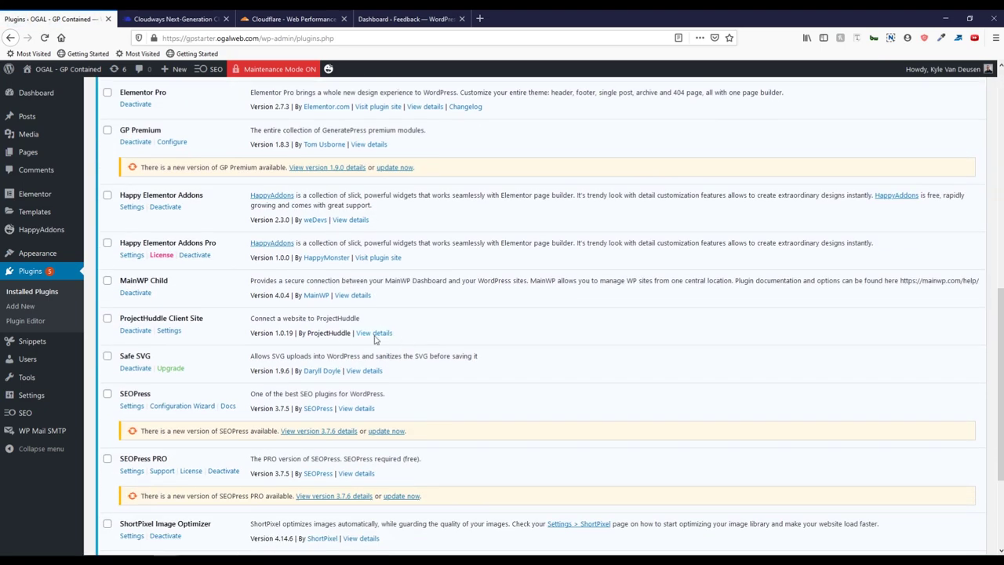
pyautogui.moveTo(400, 337); pyautogui.dragTo(102, 326)
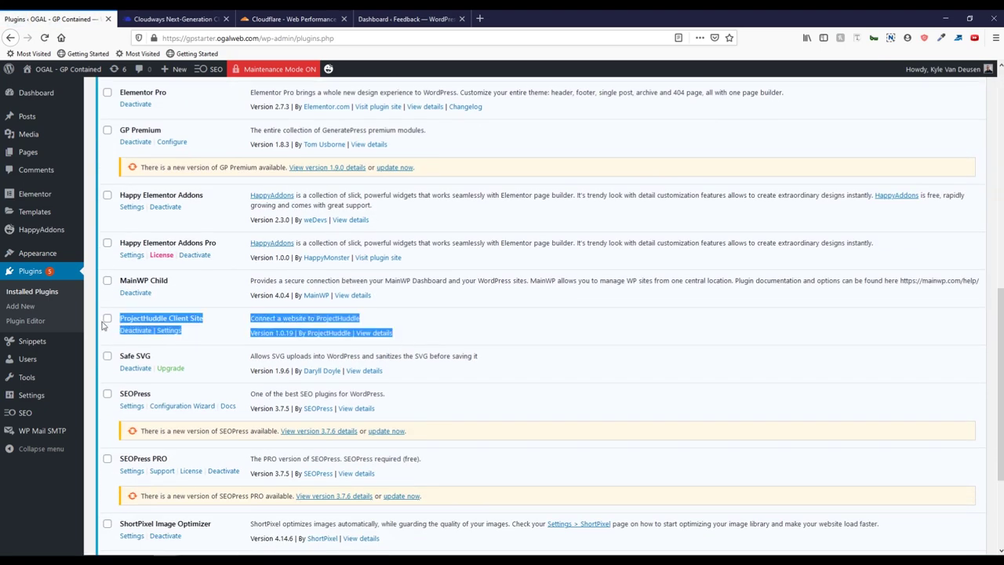
pyautogui.click(374, 322)
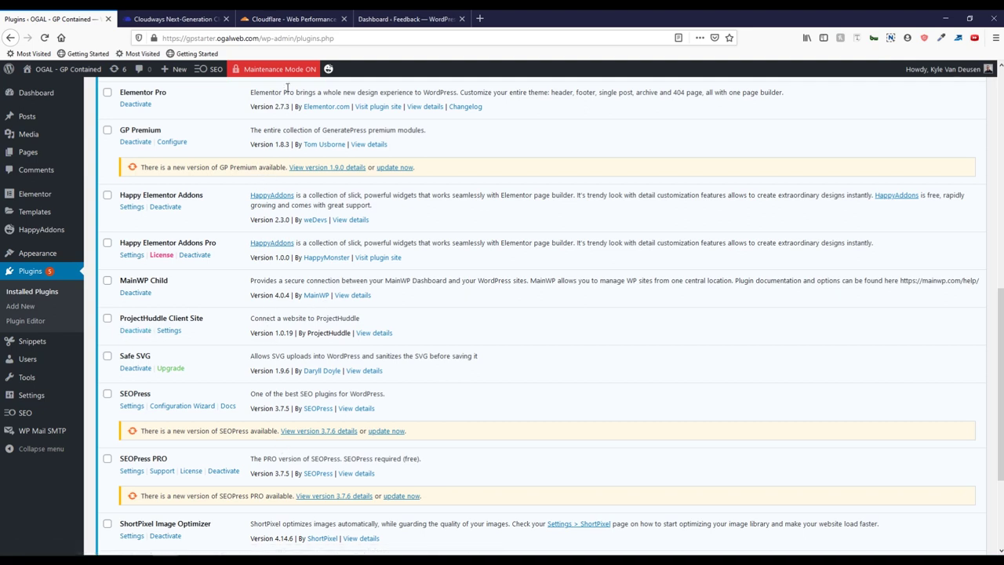
# Step: Open a new private browsing window from the Firefox menu
pyautogui.moveTo(270, 72)
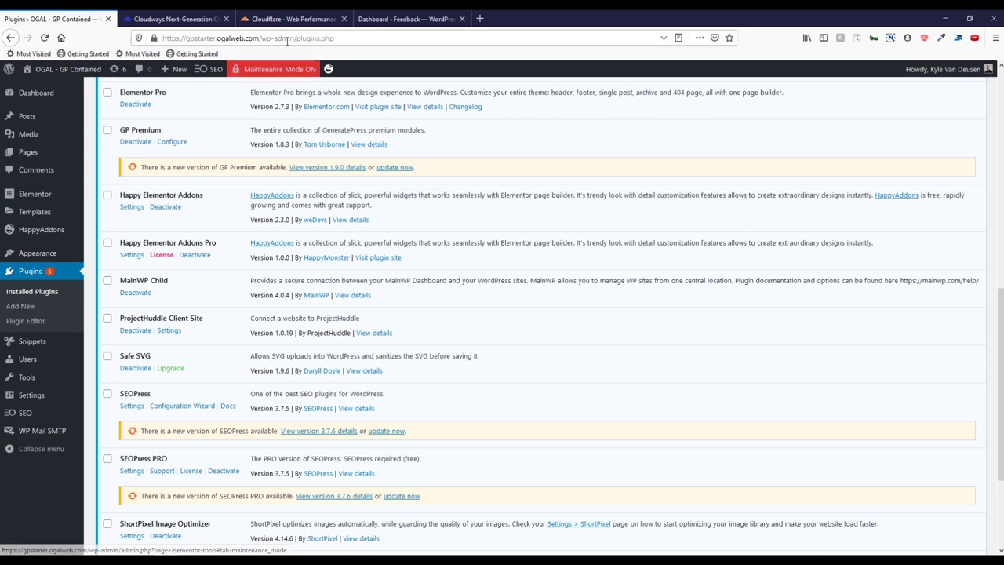
pyautogui.moveTo(259, 37); pyautogui.dragTo(162, 38)
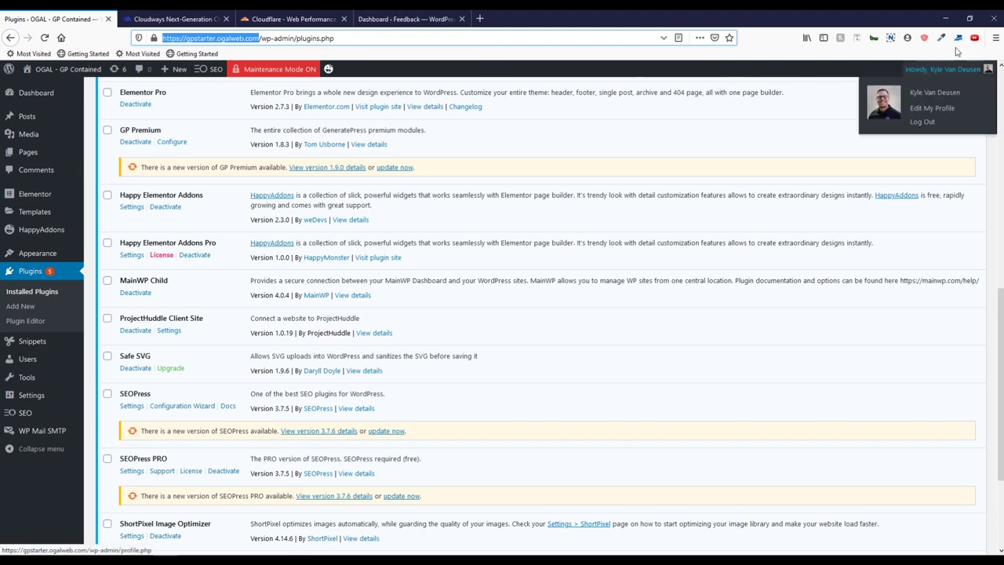
pyautogui.click(995, 37)
pyautogui.click(909, 108)
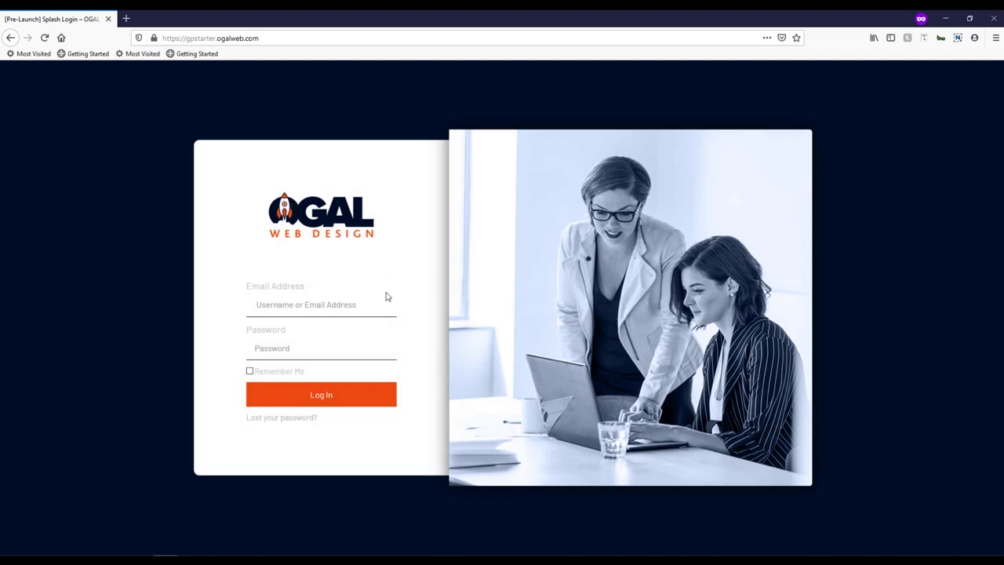
# Step: Close the private window after viewing the OGAL splash login page
pyautogui.click(995, 17)
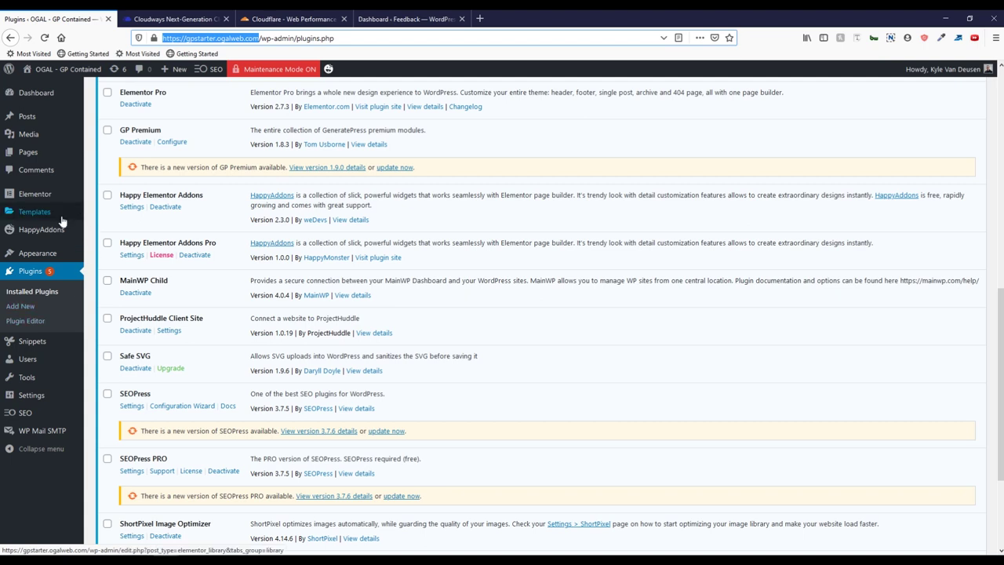
# Step: From Templates > Saved Templates, edit [Pre-Launch] Splash Login with Elementor
pyautogui.moveTo(48, 214)
pyautogui.click(108, 218)
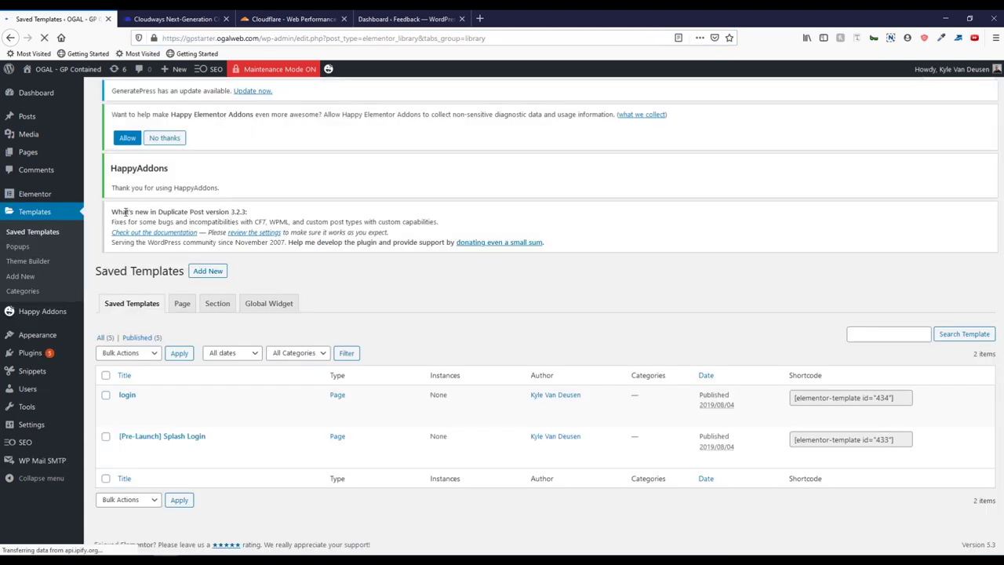
pyautogui.moveTo(179, 468)
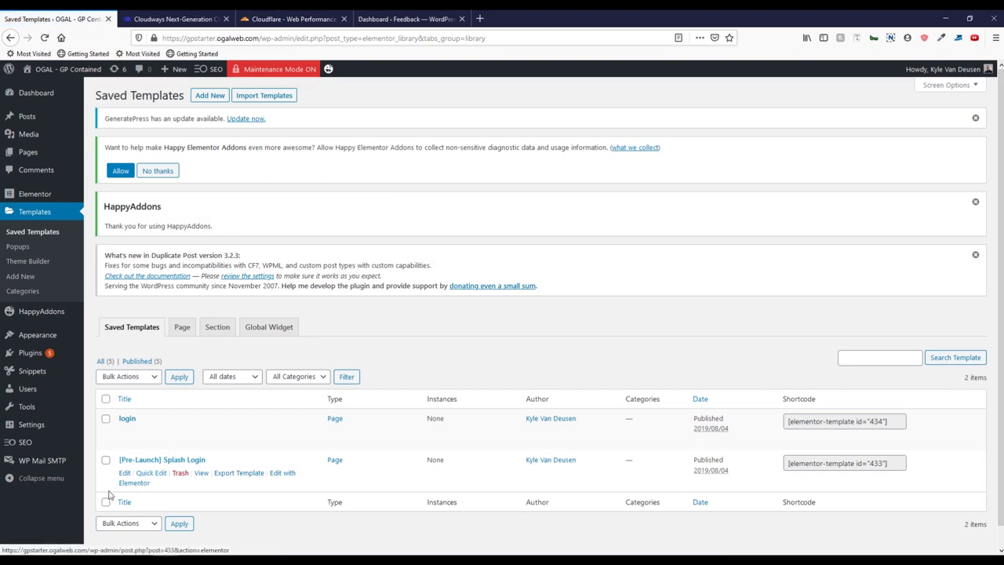
pyautogui.click(146, 486)
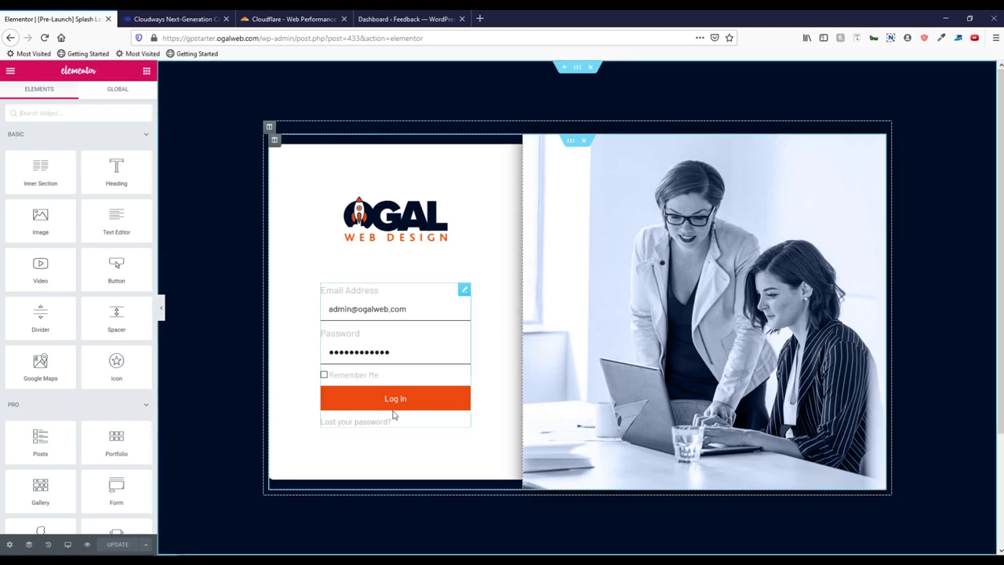
# Step: Expand the Login widget's Additional Options and select the / in Redirect After Login
pyautogui.click(467, 298)
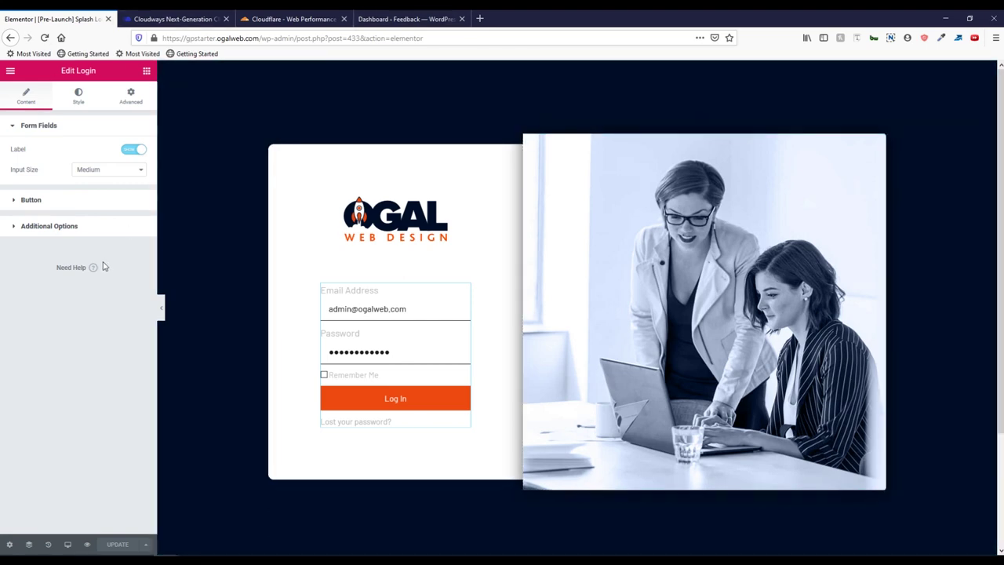
pyautogui.click(82, 228)
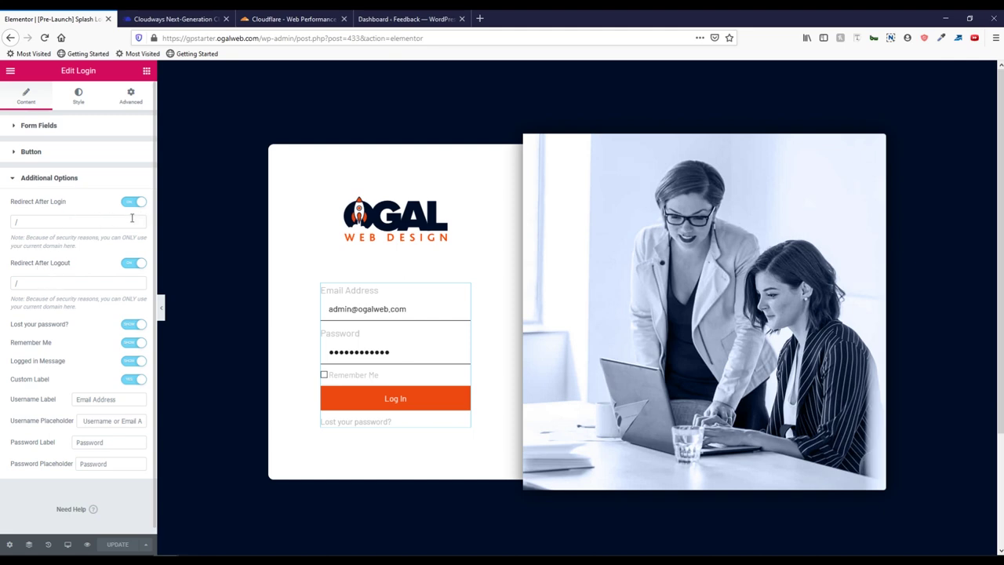
pyautogui.click(41, 222)
pyautogui.doubleClick(33, 222)
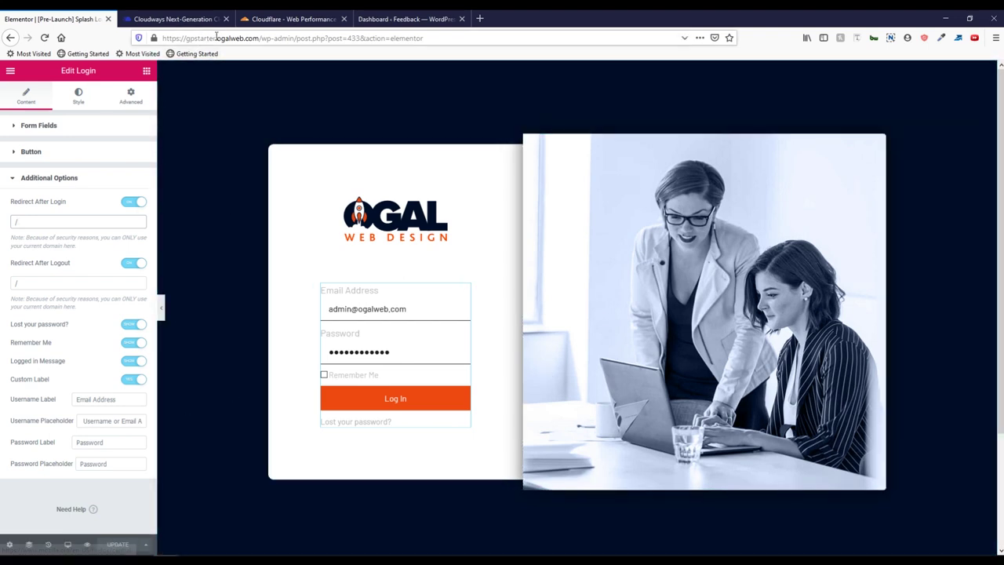
# Step: Highlight the gpstarter subdomain and the wp-admin path in the page address
pyautogui.moveTo(217, 38); pyautogui.dragTo(180, 38)
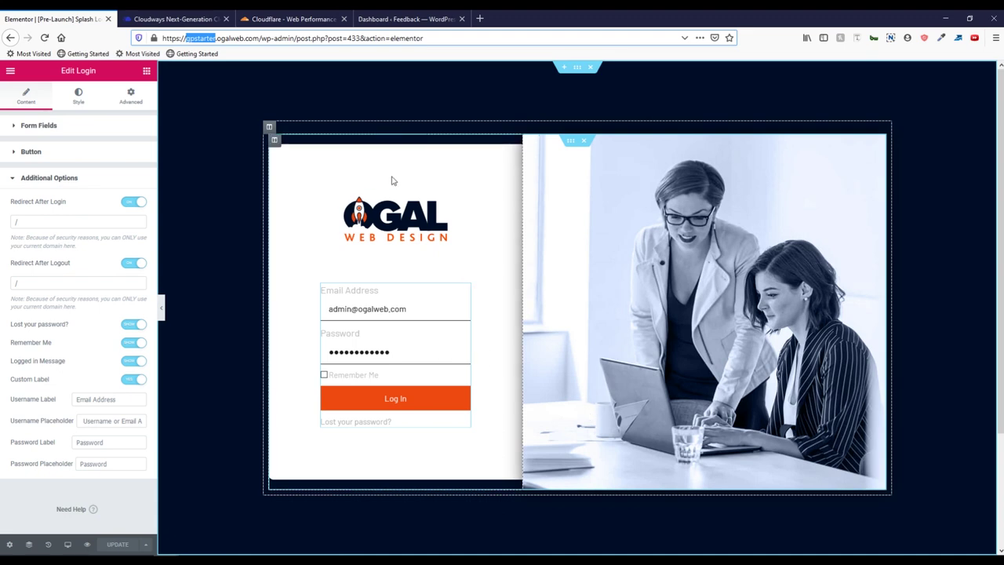
pyautogui.moveTo(262, 39); pyautogui.dragTo(296, 39)
pyautogui.click(297, 38)
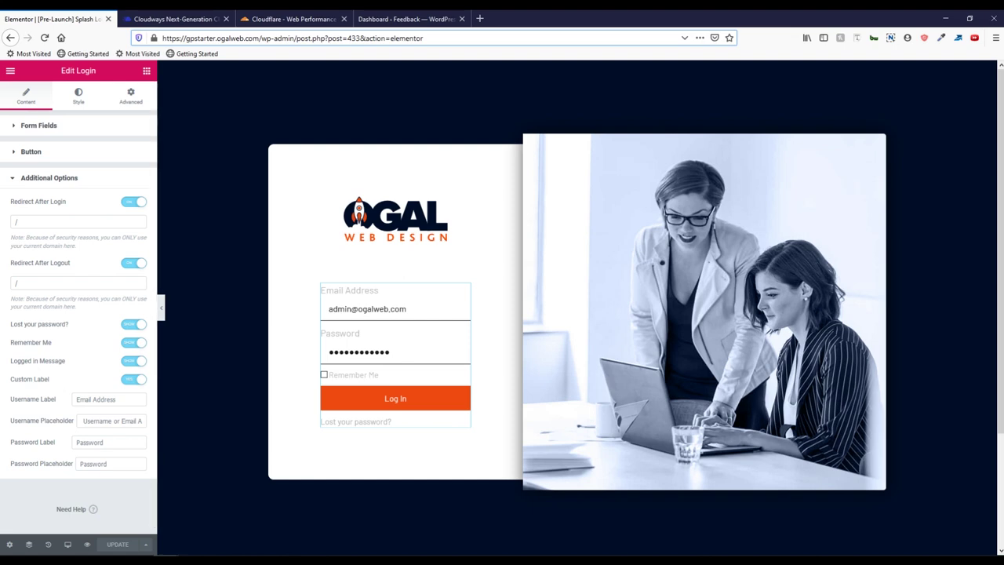
# Step: Leave Elementor for the dashboard and bring up the Elementor Tools Maintenance Mode settings
pyautogui.click(10, 71)
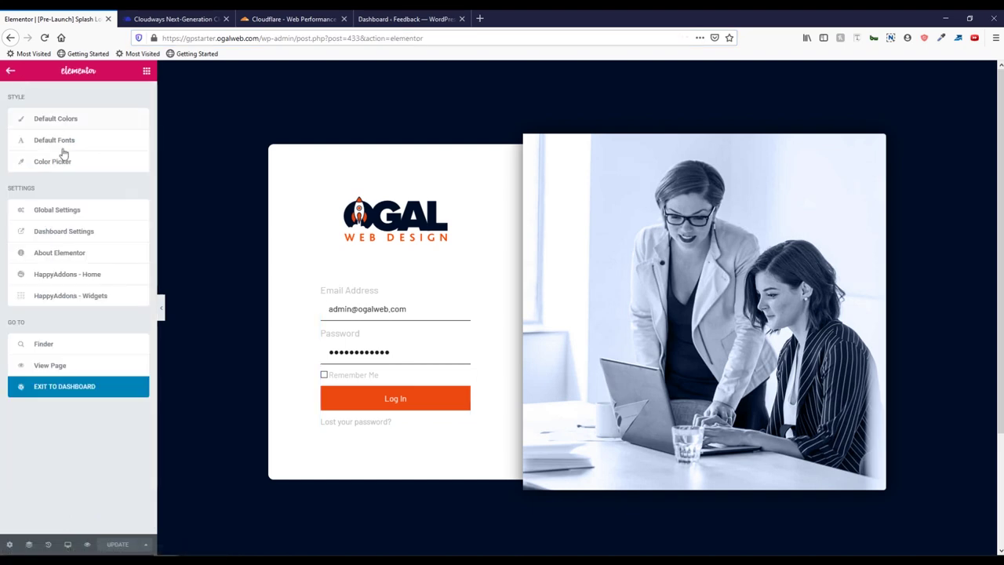
pyautogui.click(143, 391)
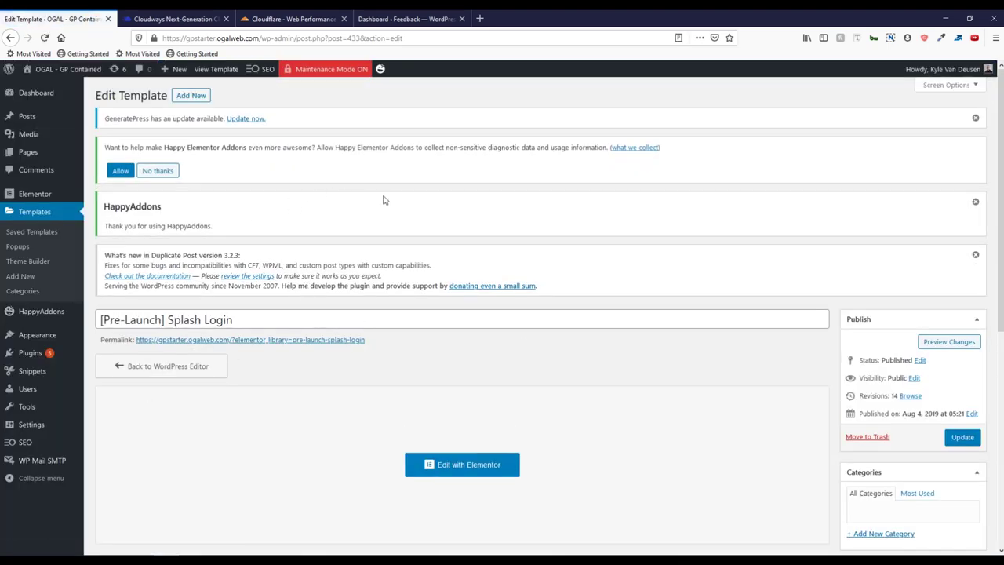
pyautogui.moveTo(53, 199)
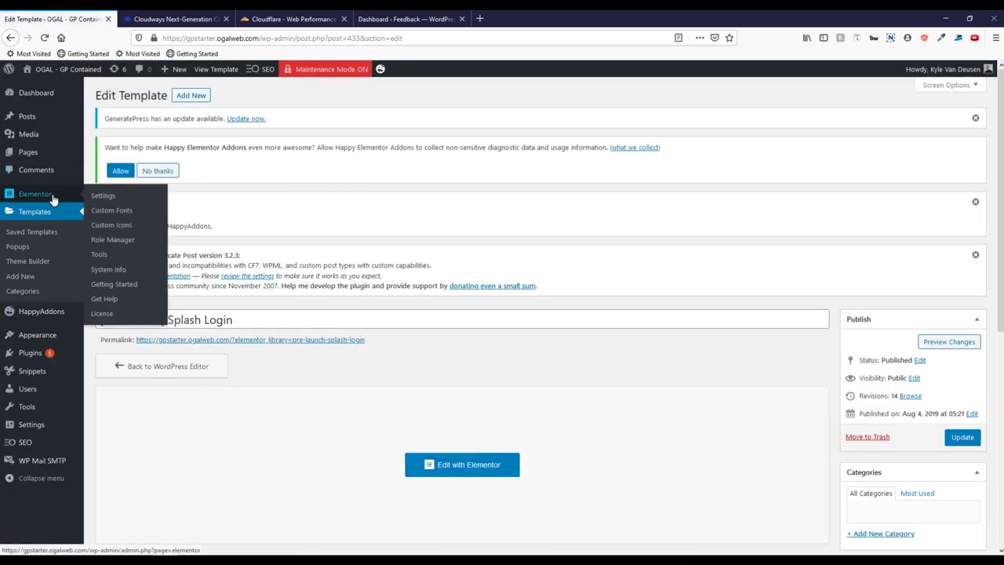
pyautogui.click(115, 261)
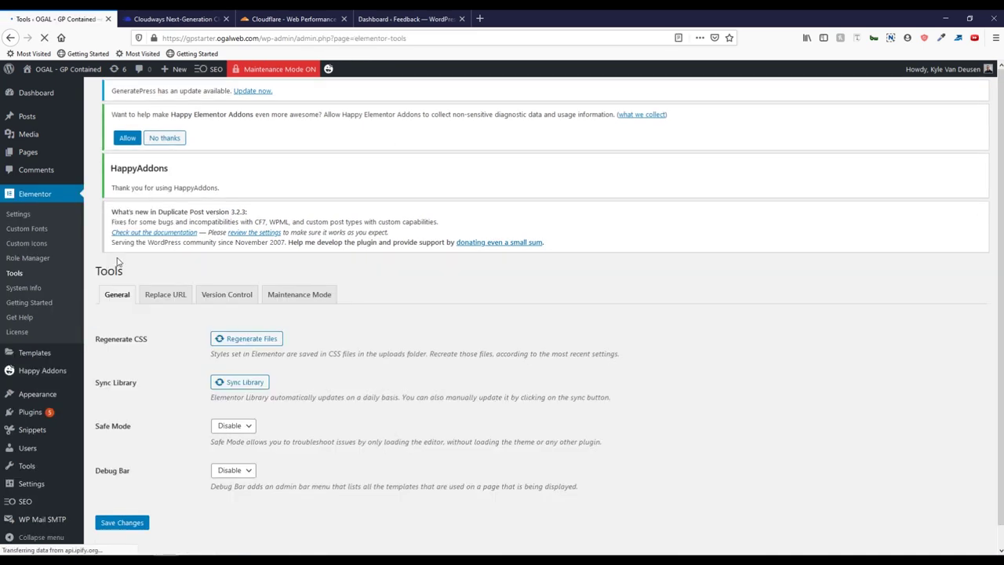
pyautogui.click(289, 322)
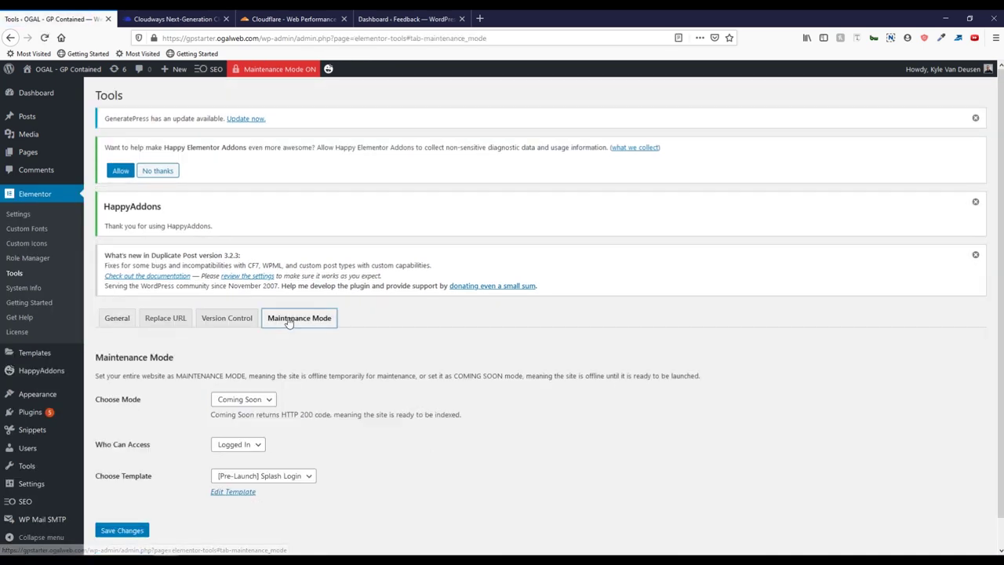
# Step: Save Coming Soon mode with logged-in access and the [Pre-Launch] Splash Login template
pyautogui.scroll(-1, 441, 367)
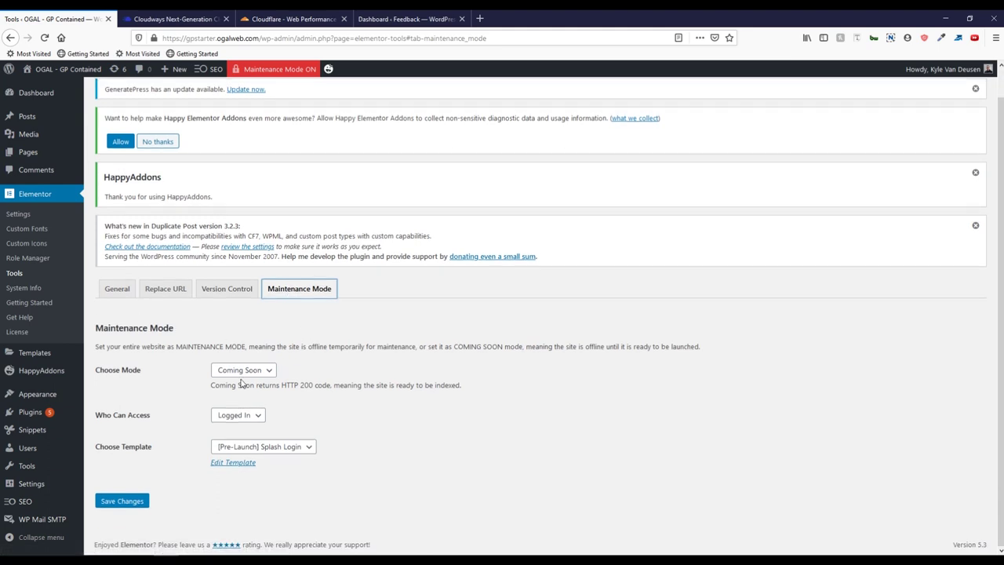
pyautogui.click(257, 372)
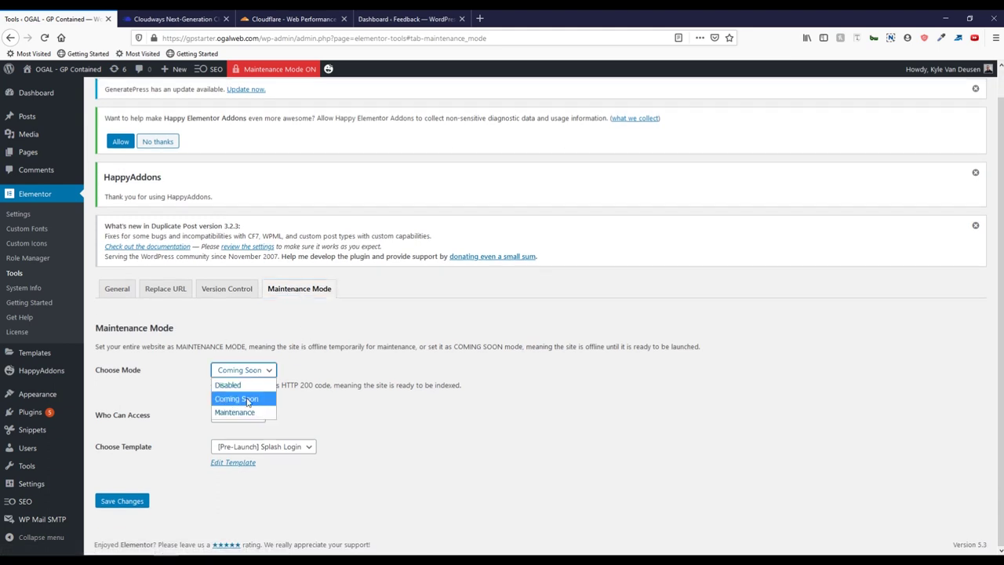
pyautogui.click(247, 401)
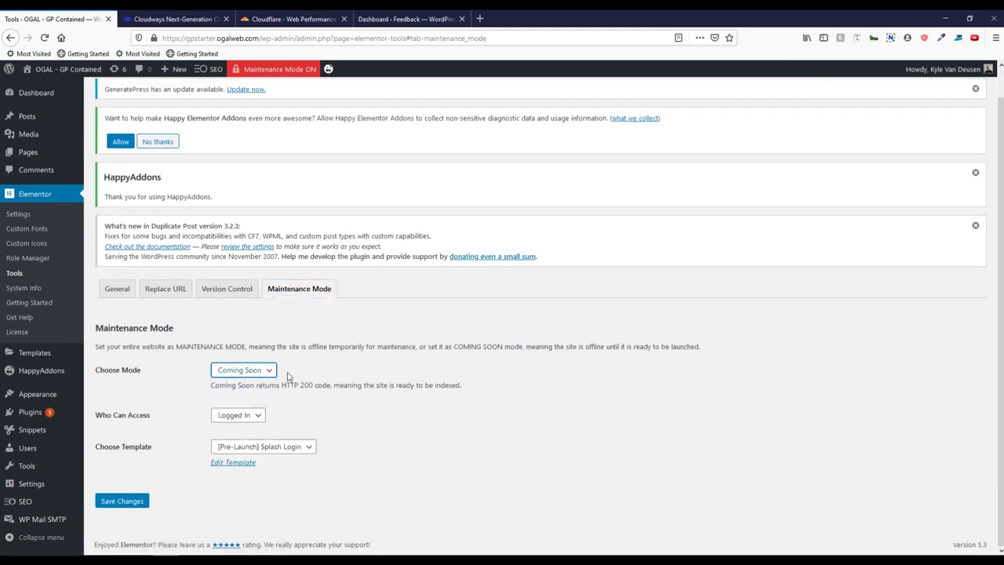
pyautogui.click(238, 415)
pyautogui.click(237, 416)
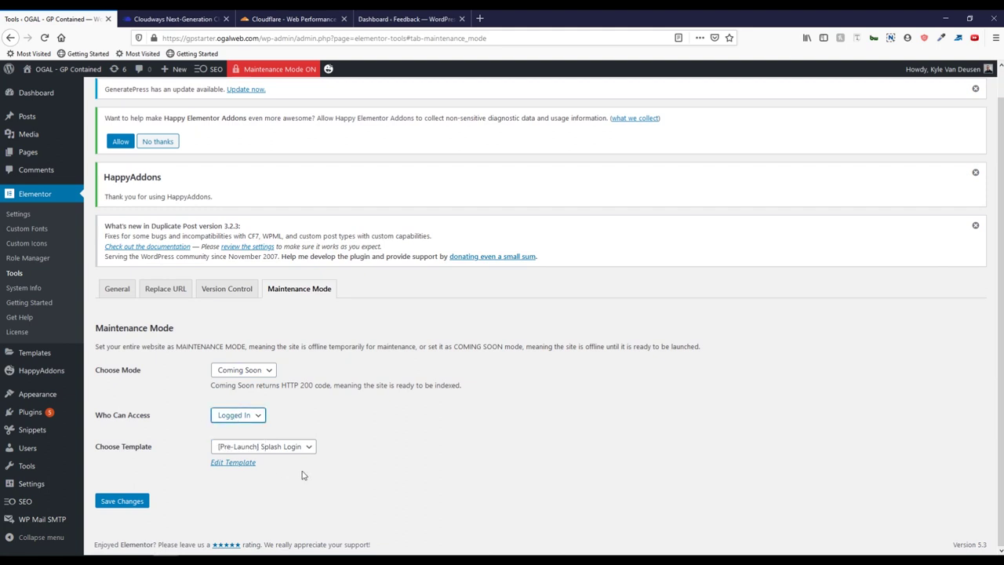
pyautogui.click(232, 451)
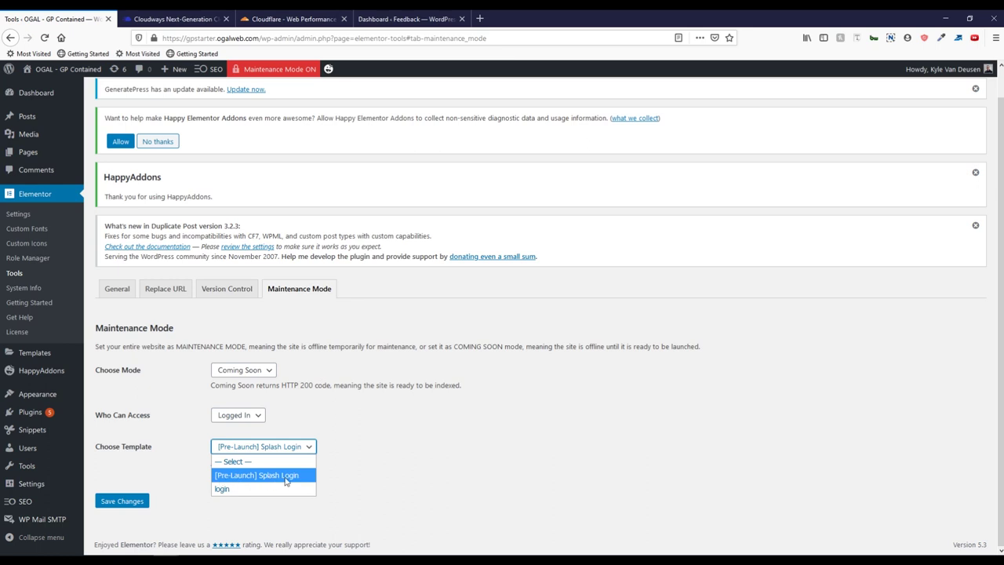
pyautogui.click(373, 472)
pyautogui.click(134, 500)
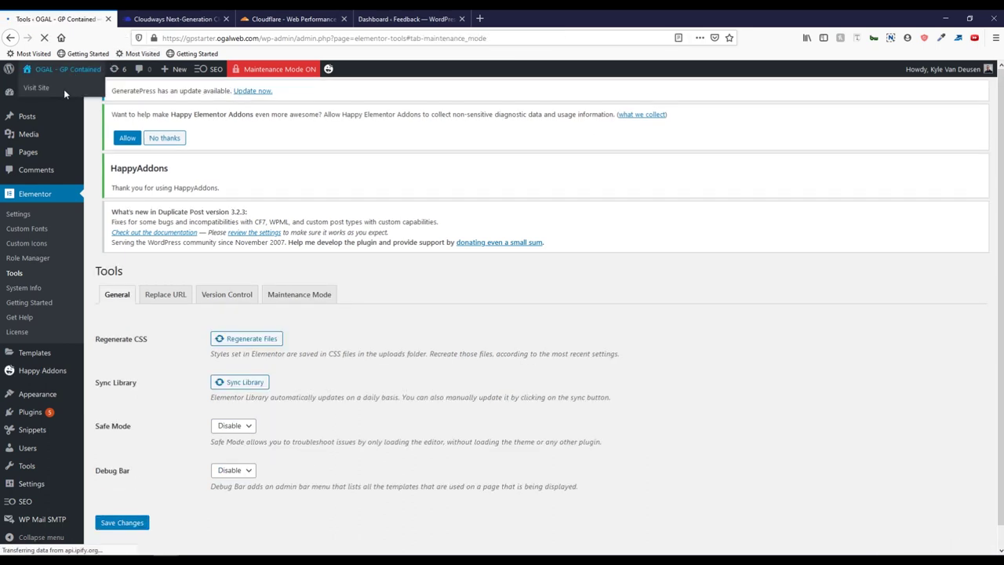
# Step: Visit the site's front end, copy its address, and start a new private window
pyautogui.click(63, 94)
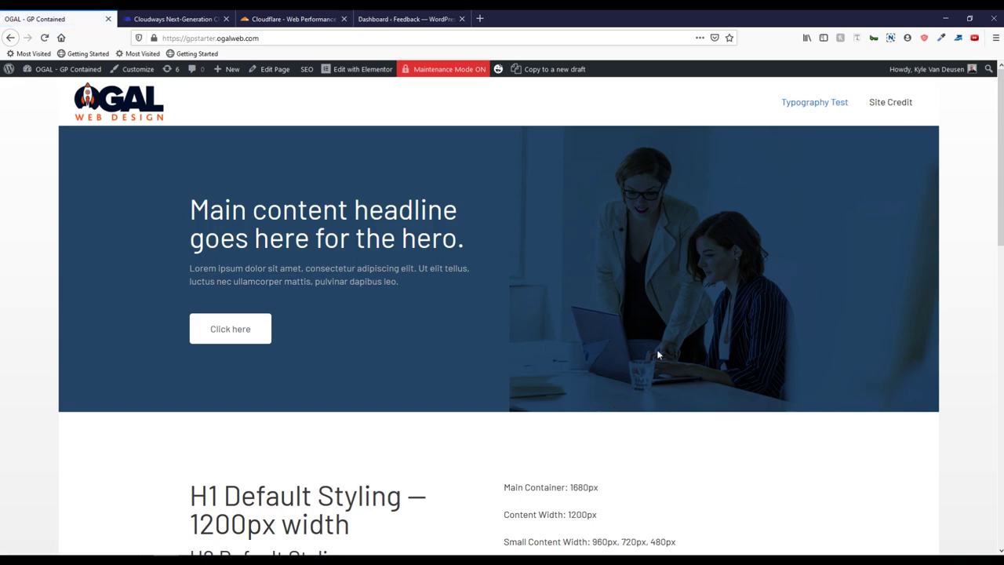
pyautogui.scroll(-4, 657, 354)
pyautogui.scroll(4, 631, 349)
pyautogui.click(254, 43)
pyautogui.hotkey('ctrl', 'c')
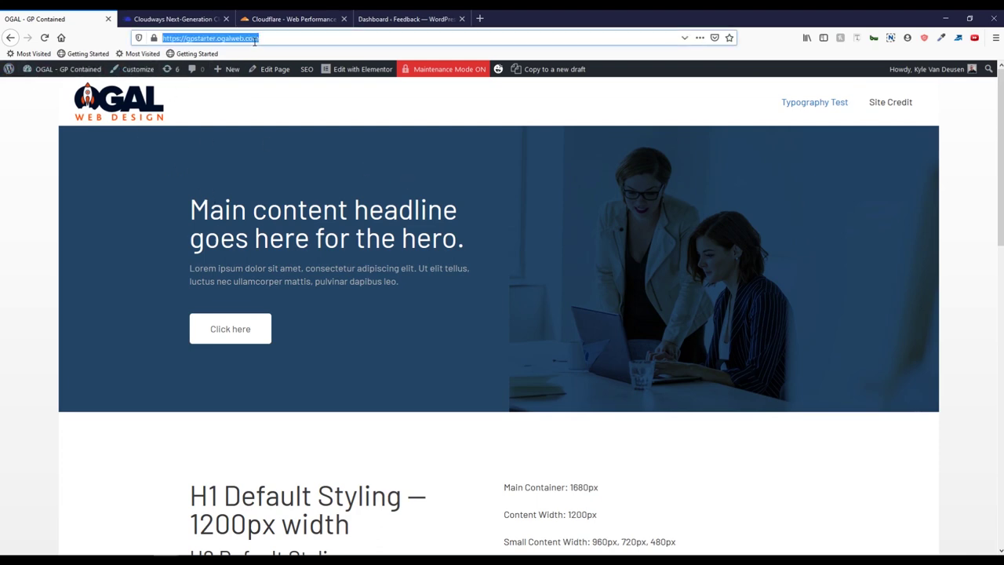
pyautogui.click(995, 37)
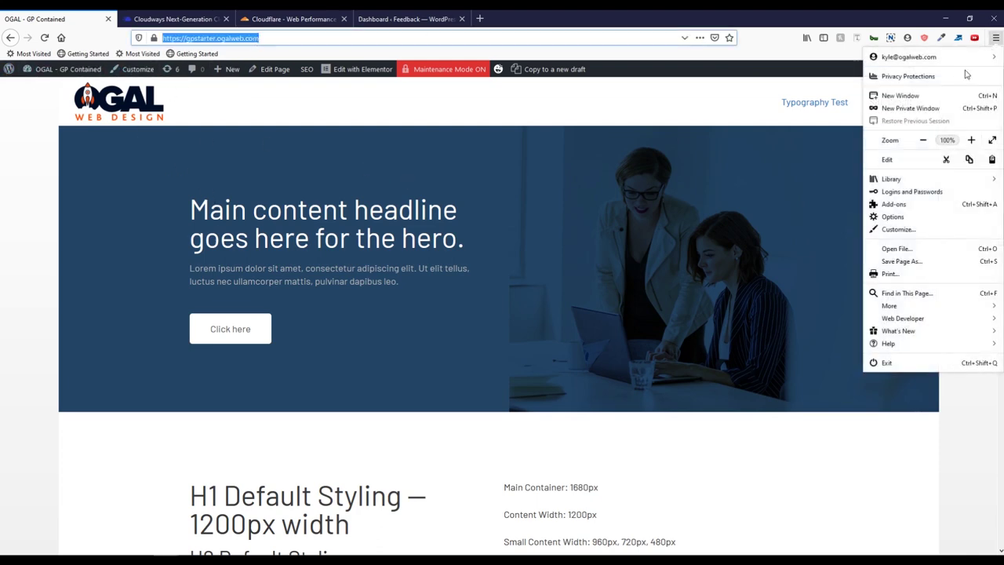
pyautogui.click(898, 108)
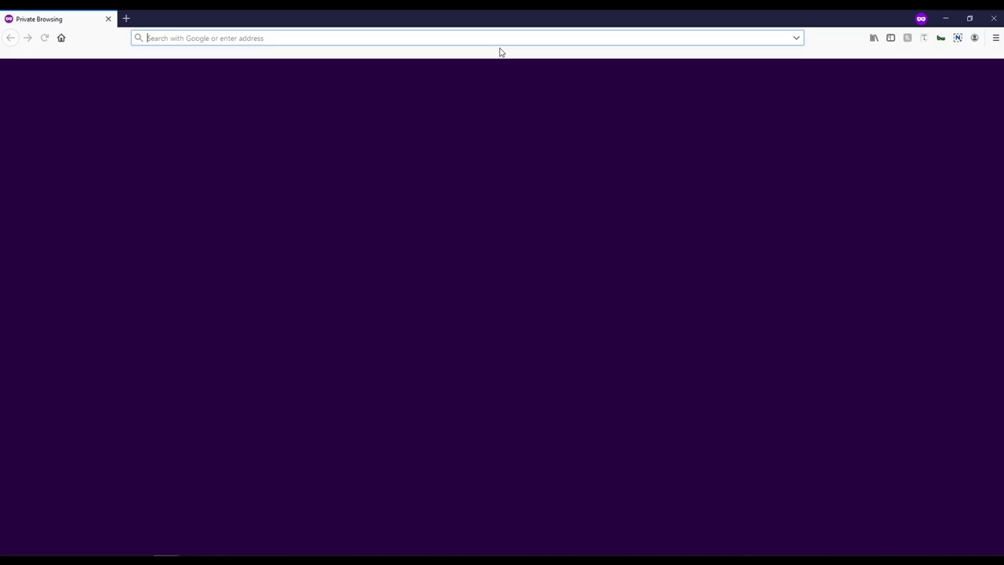
# Step: Paste the site address into the private window and load it as a visitor
pyautogui.hotkey('ctrl', 'v')
pyautogui.press('Return')
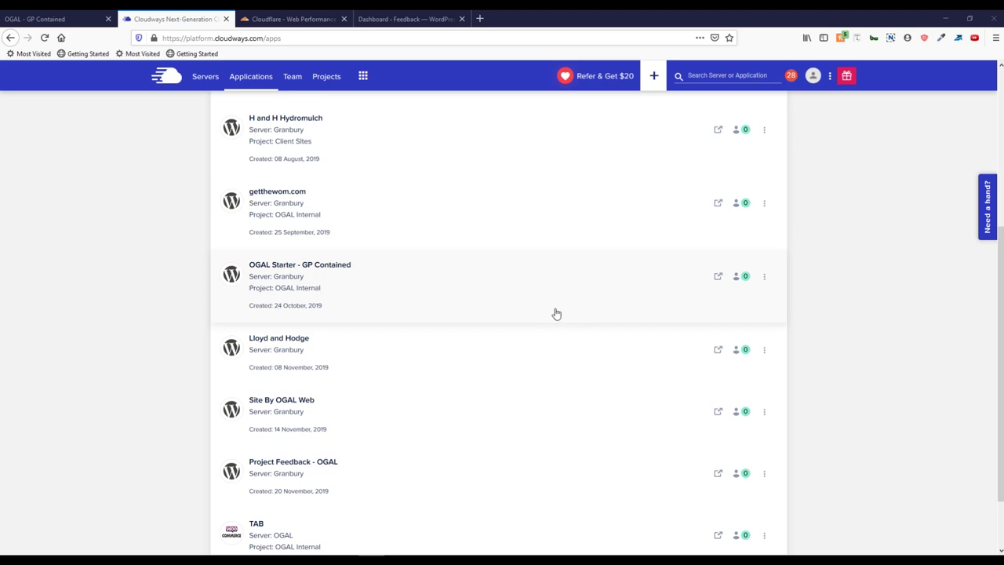
# Step: Clone the OGAL Starter - GP Contained app onto the same Granbury server
pyautogui.click(765, 280)
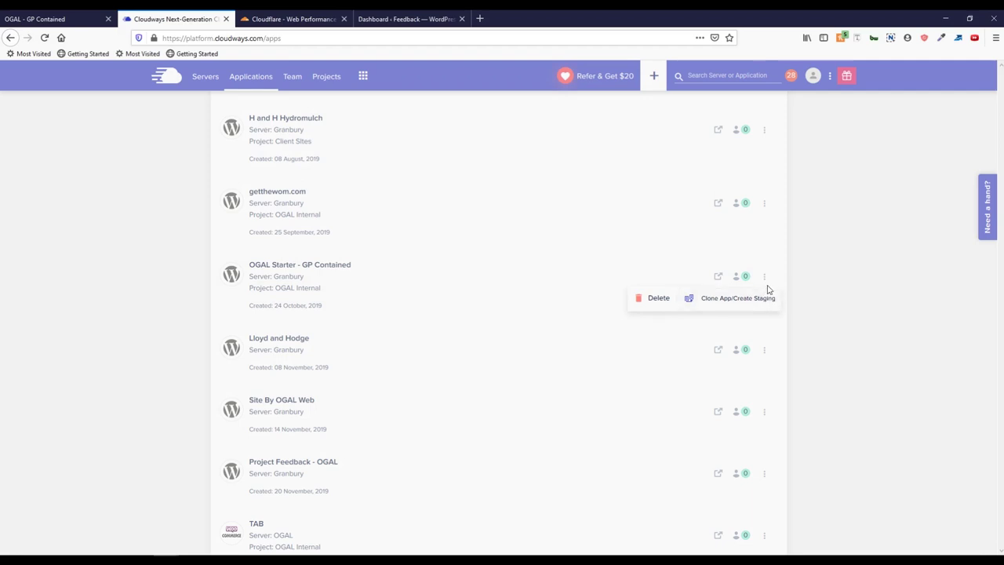
pyautogui.click(727, 299)
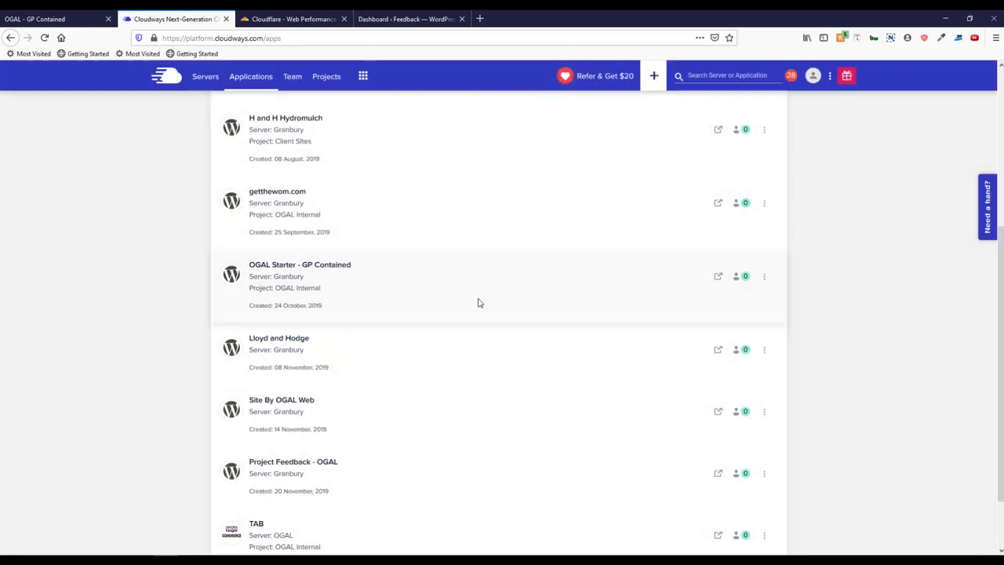
pyautogui.click(443, 295)
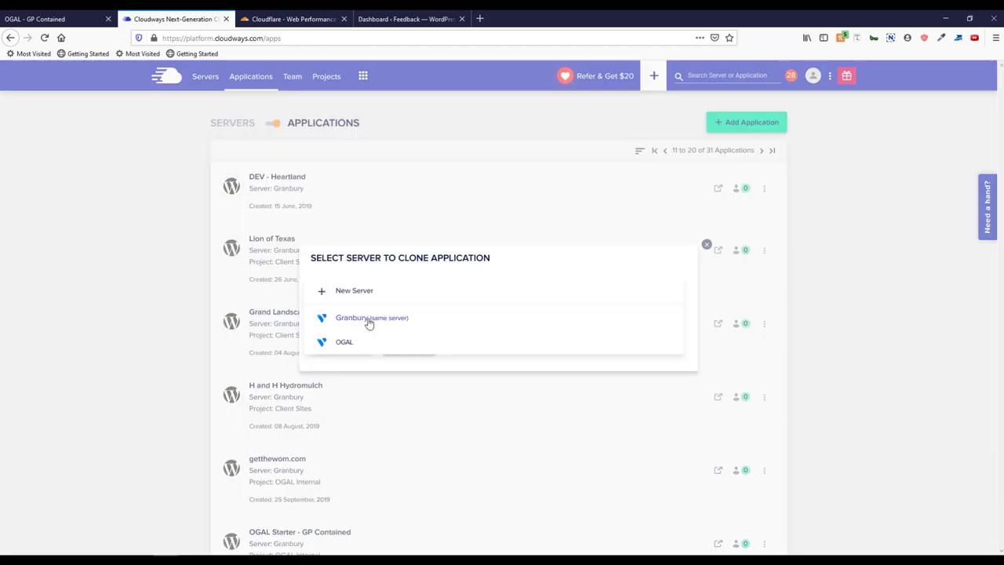
pyautogui.click(369, 320)
pyautogui.click(341, 345)
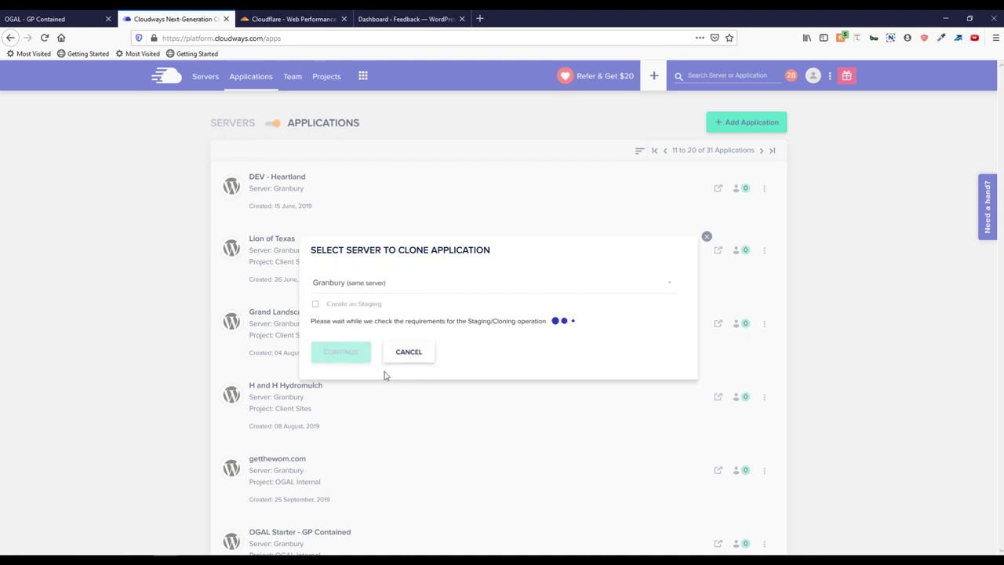
pyautogui.click(425, 387)
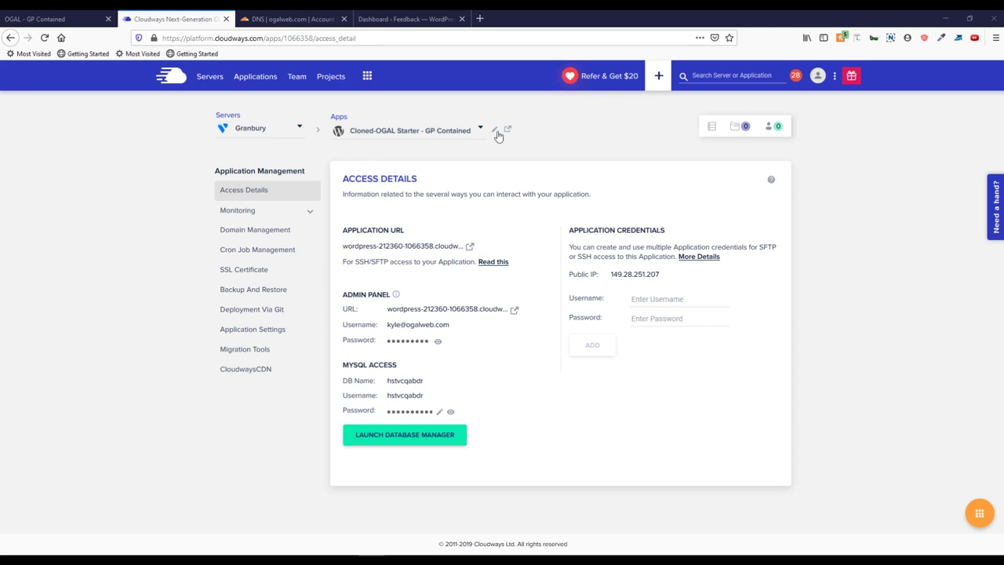
# Step: Rename the cloned app to 'Client Company' and highlight its temporary admin panel address
pyautogui.click(496, 131)
pyautogui.tripleClick(396, 125)
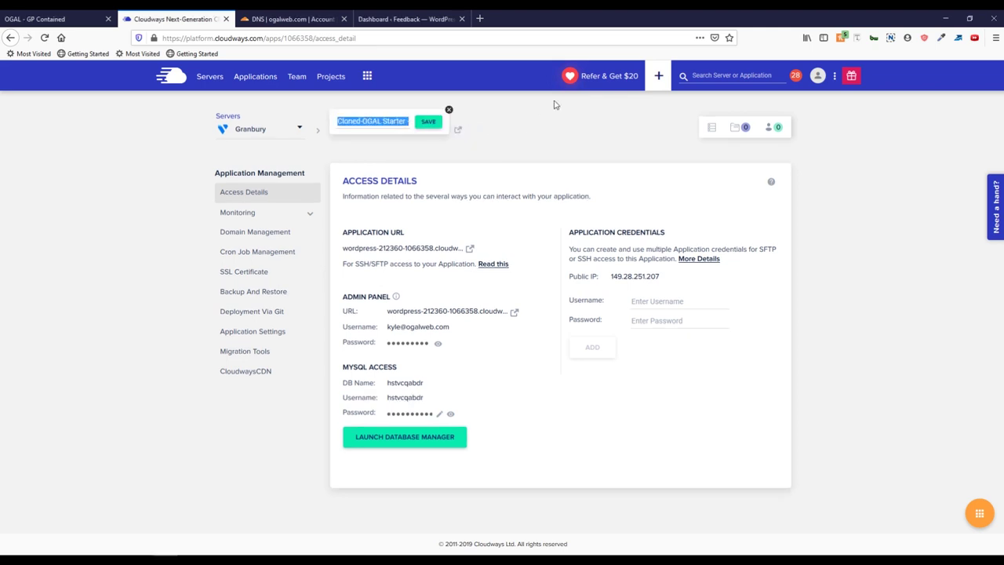
pyautogui.write('Client Company')
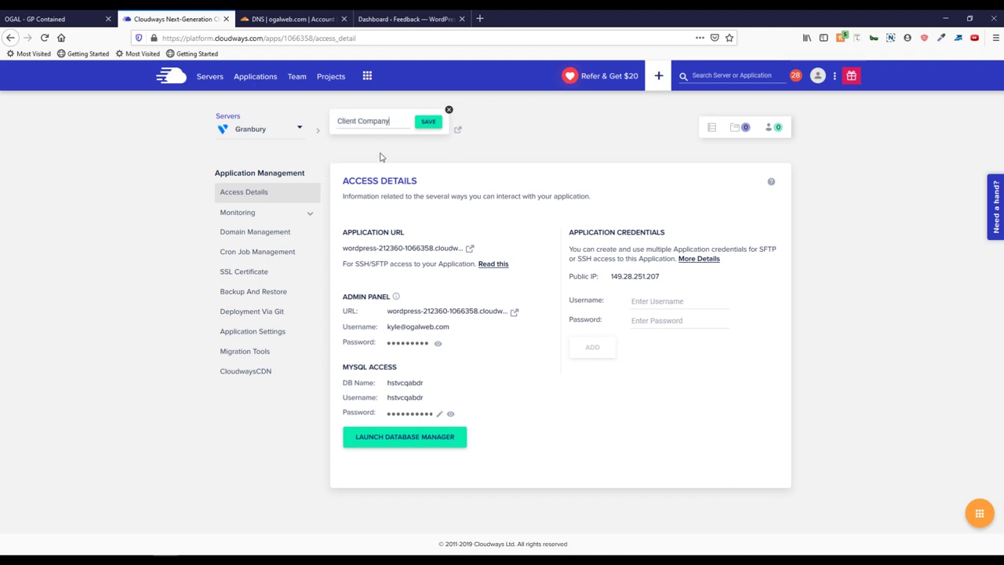
pyautogui.click(432, 123)
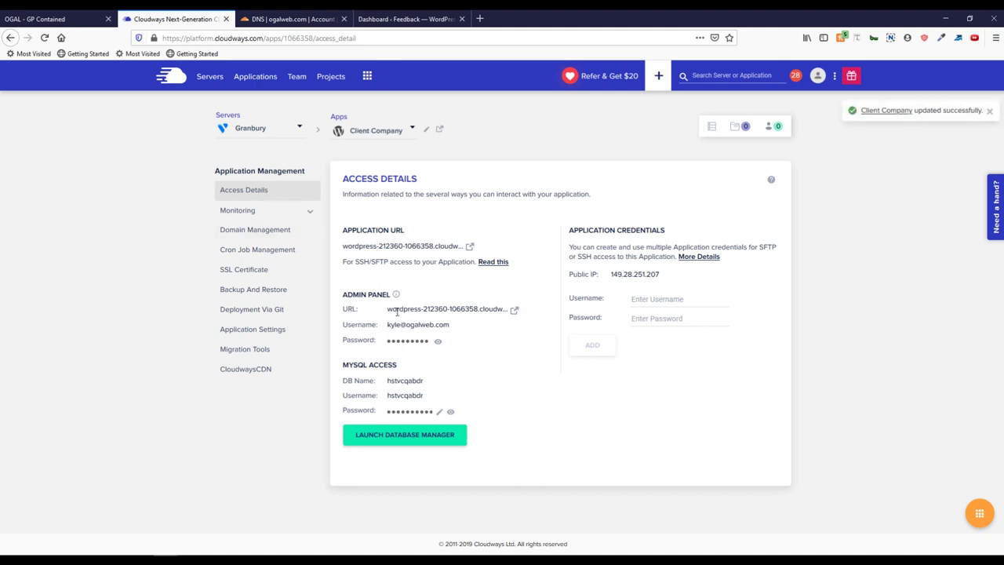
pyautogui.moveTo(388, 310); pyautogui.dragTo(478, 309)
pyautogui.click(404, 310)
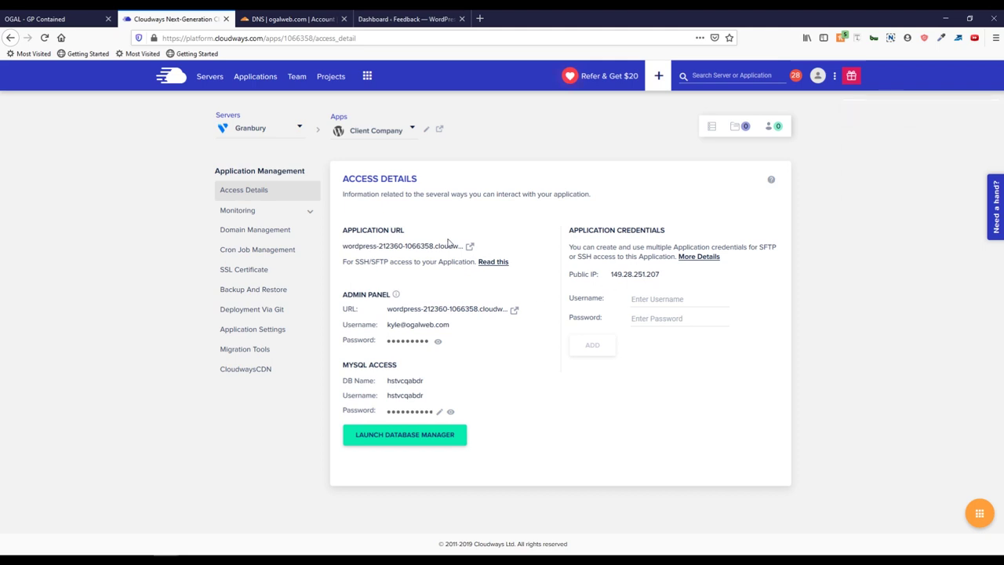
# Step: Enter clientcompany.ogalweb.com as the Primary Domain in Domain Management and save
pyautogui.click(290, 232)
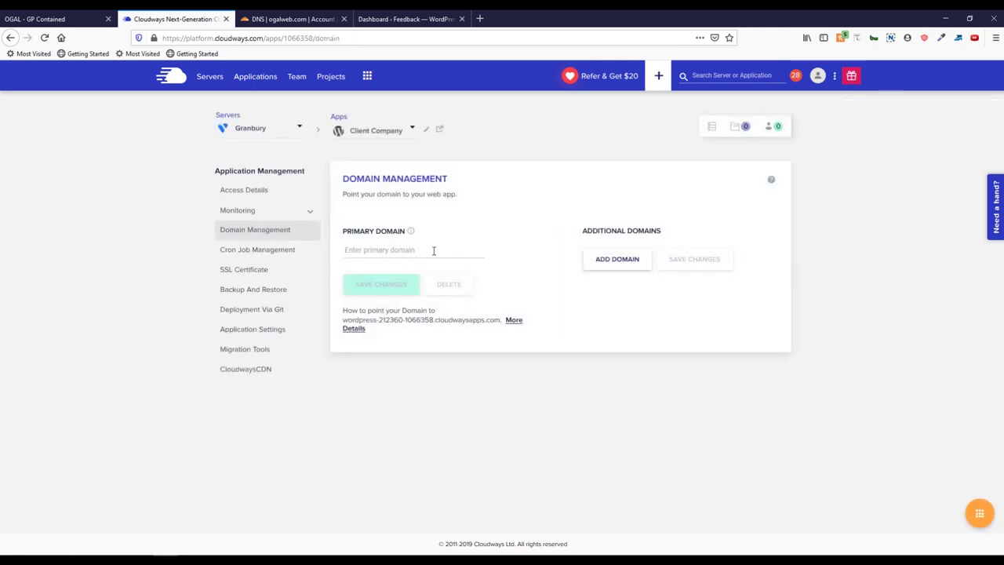
pyautogui.write('clientcompany.ogalweb.com')
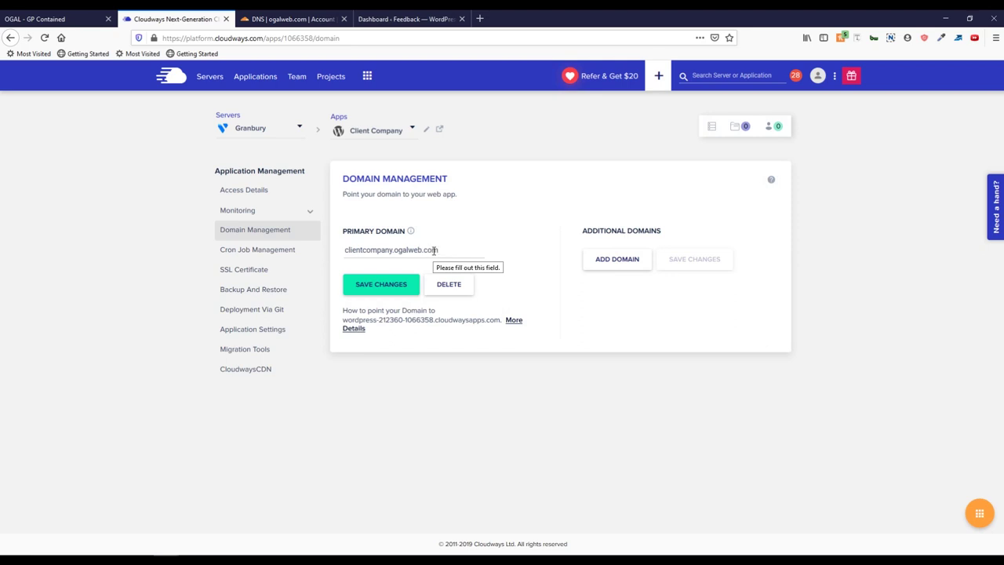
pyautogui.click(381, 284)
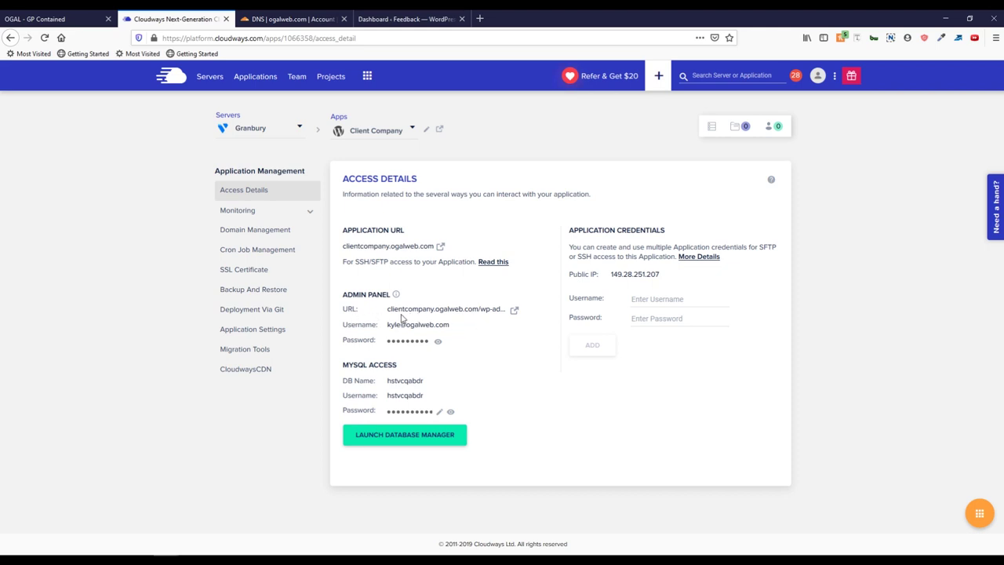
# Step: Add a Cloudflare A record 'clientcompany' pointing to the copied server IP 149.28.251.207
pyautogui.click(664, 276)
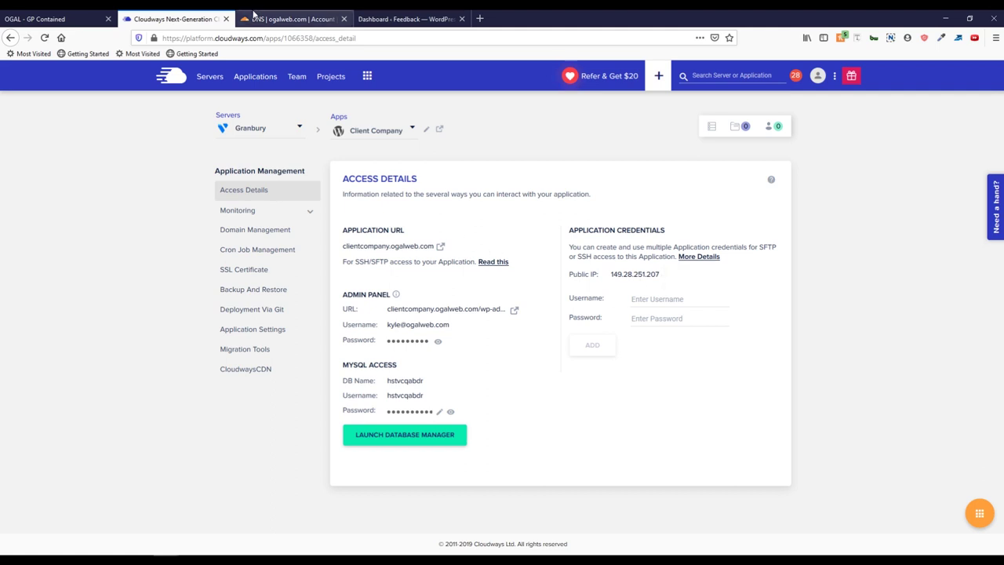
pyautogui.click(261, 17)
pyautogui.click(343, 279)
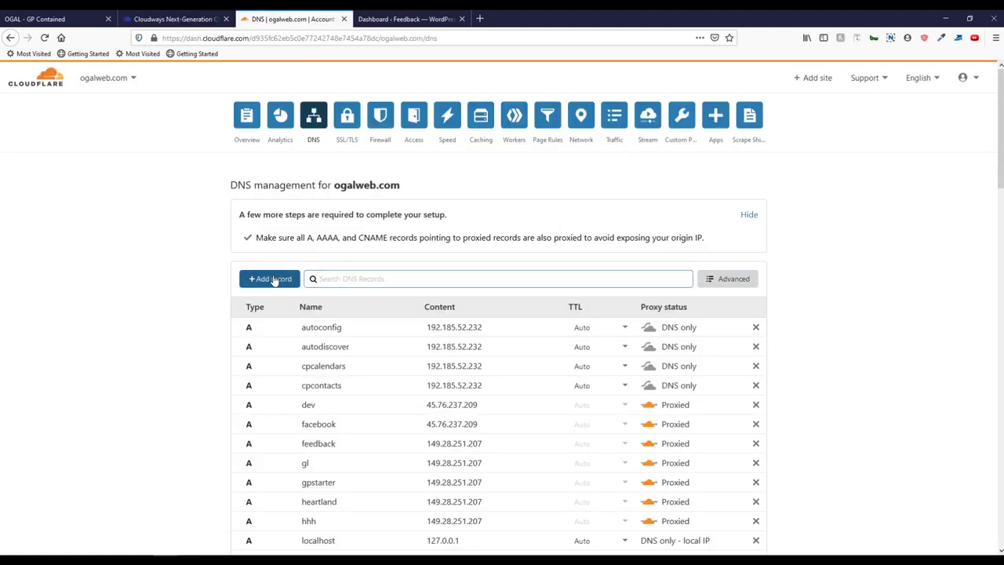
pyautogui.click(289, 288)
pyautogui.write('clientcompany')
pyautogui.press('Tab')
pyautogui.hotkey('ctrl', 'v')
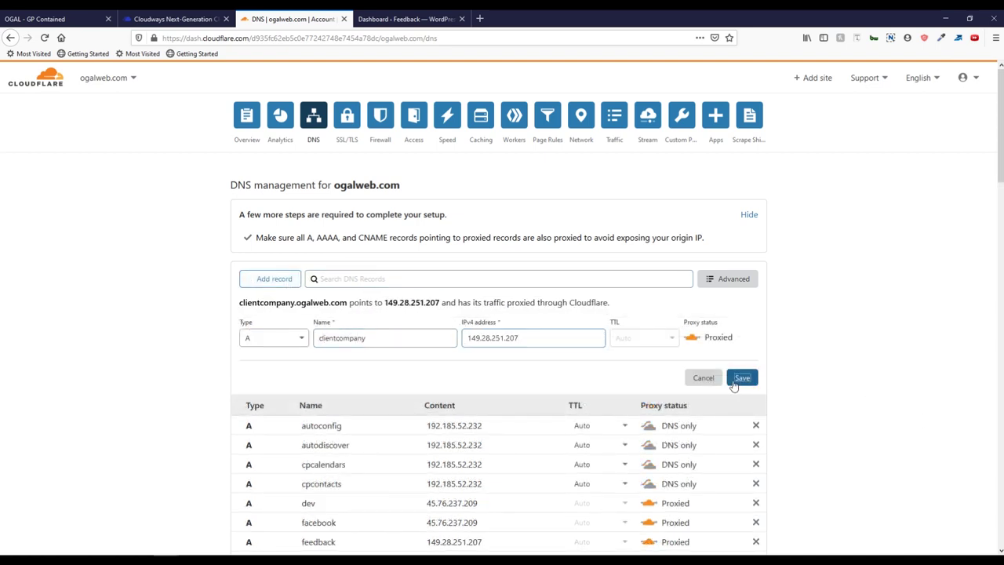
pyautogui.click(734, 384)
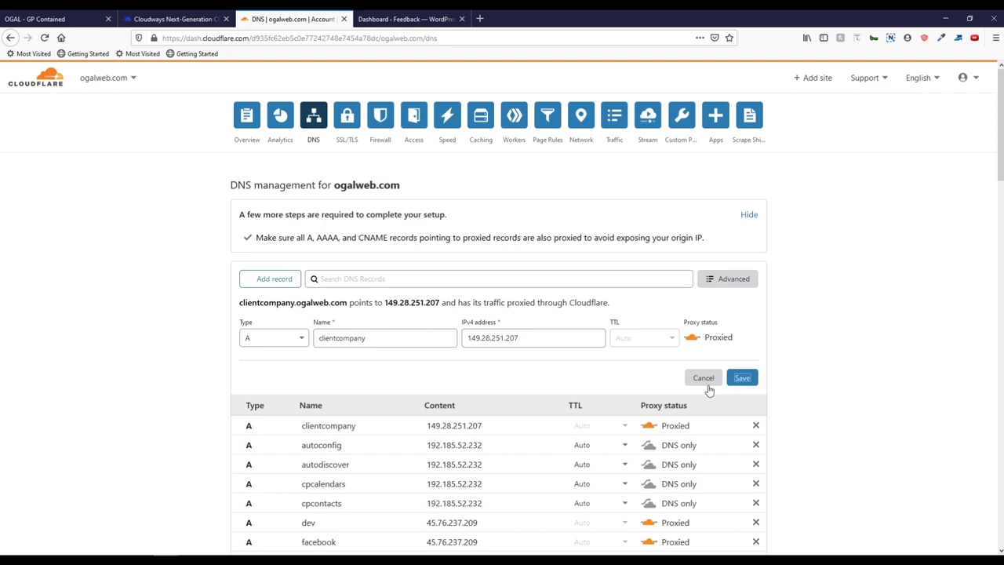
pyautogui.click(174, 19)
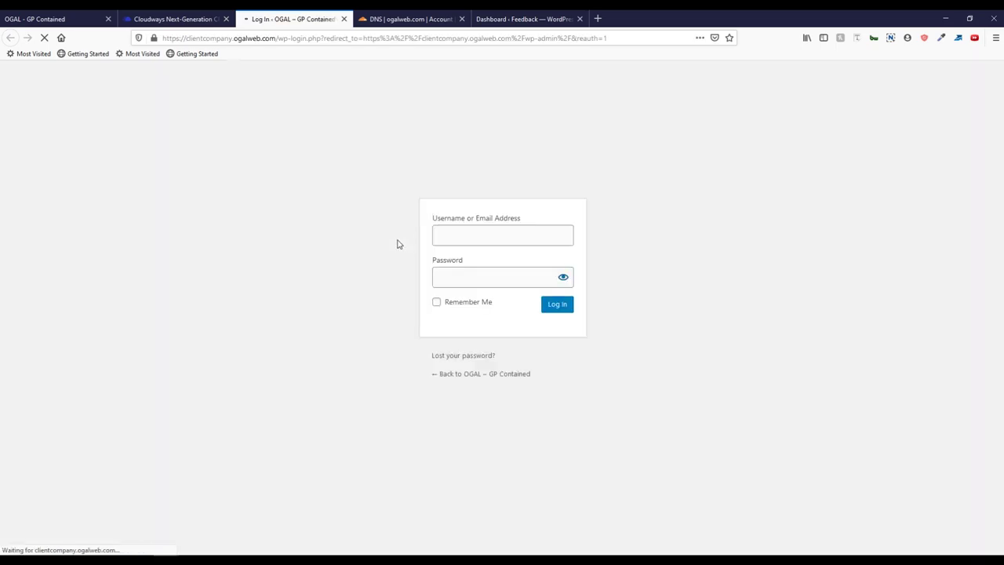
# Step: Load clientcompany.ogalweb.com's root to check the splash login, then bring up the Feedback dashboard
pyautogui.moveTo(278, 38); pyautogui.dragTo(607, 38)
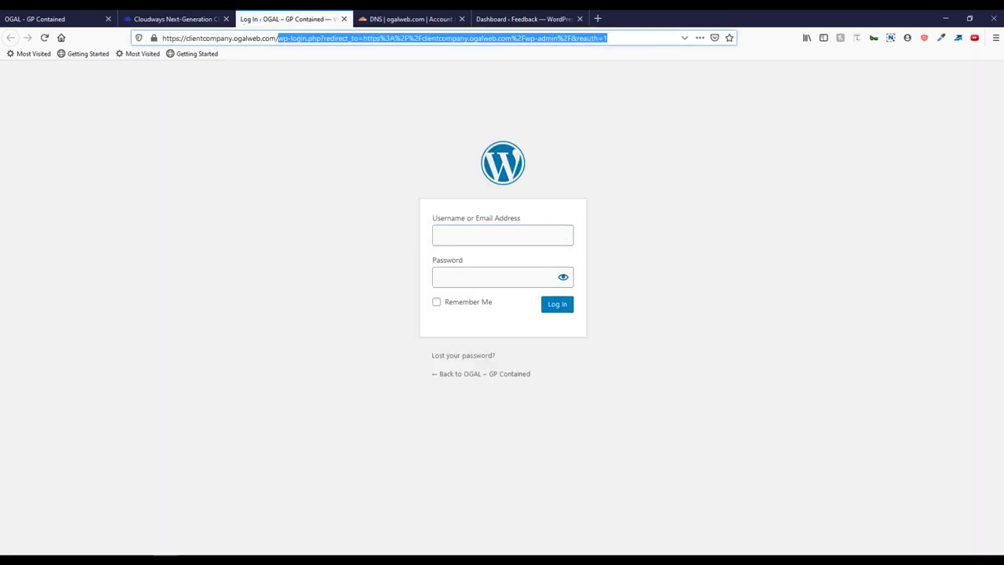
pyautogui.press('BackSpace')
pyautogui.press('Return')
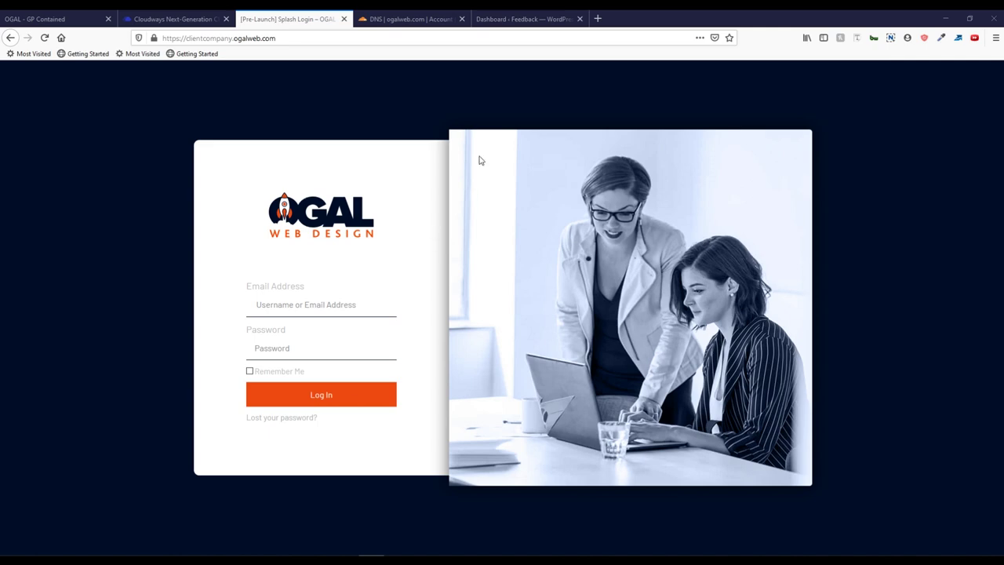
pyautogui.click(559, 18)
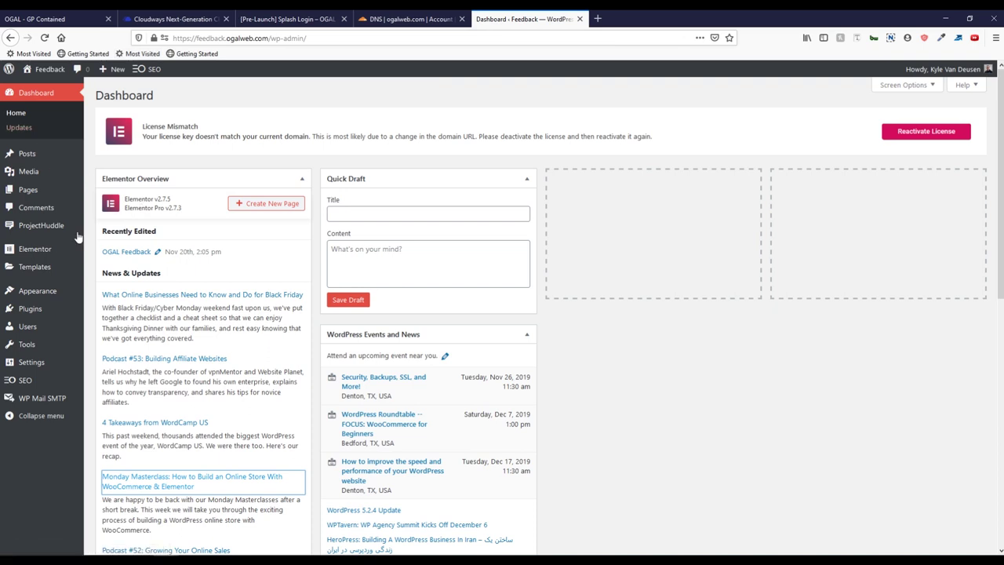
# Step: Start a new ProjectHuddle website named 'Client Company' with the client site's URL
pyautogui.moveTo(35, 228)
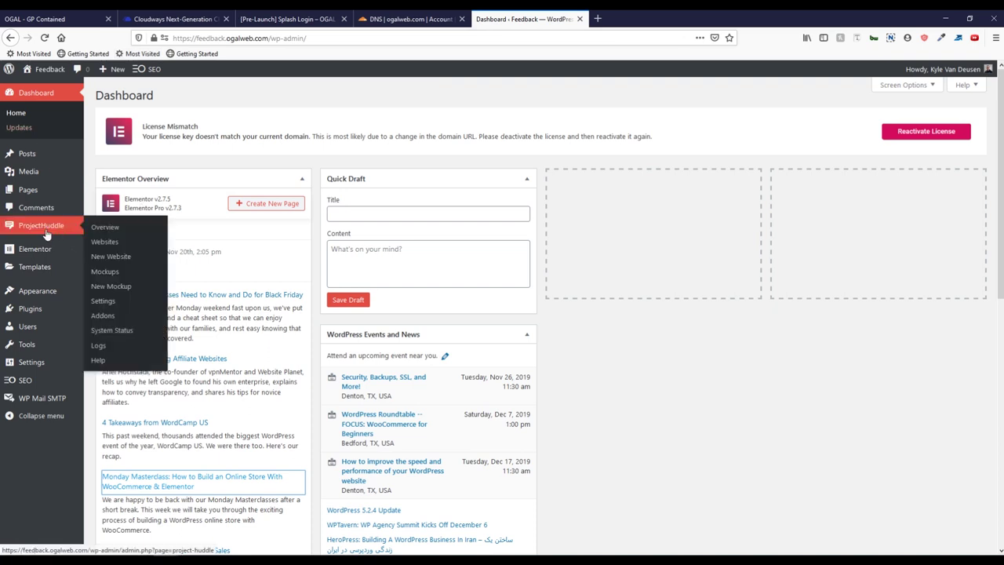
pyautogui.click(117, 261)
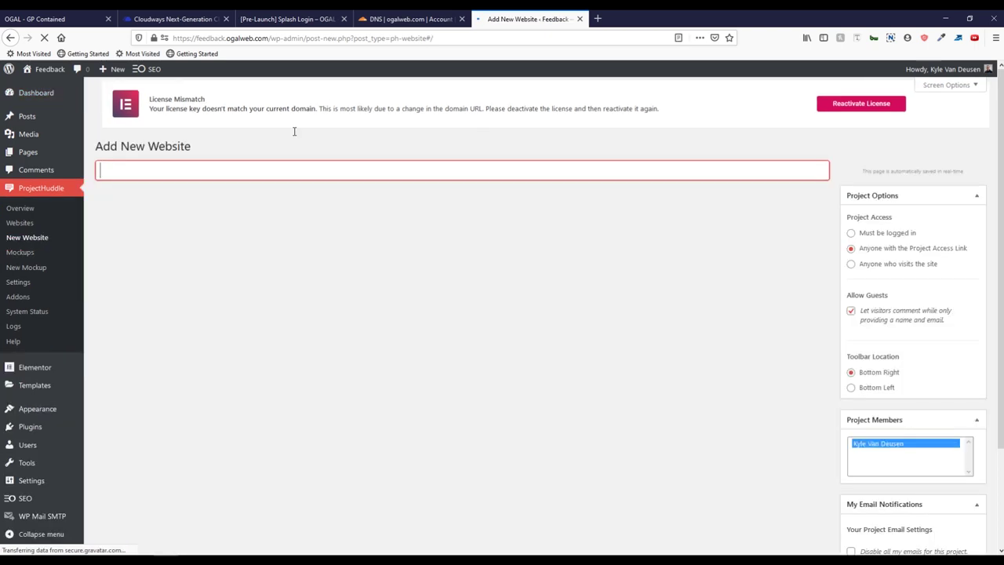
pyautogui.write('Client Company')
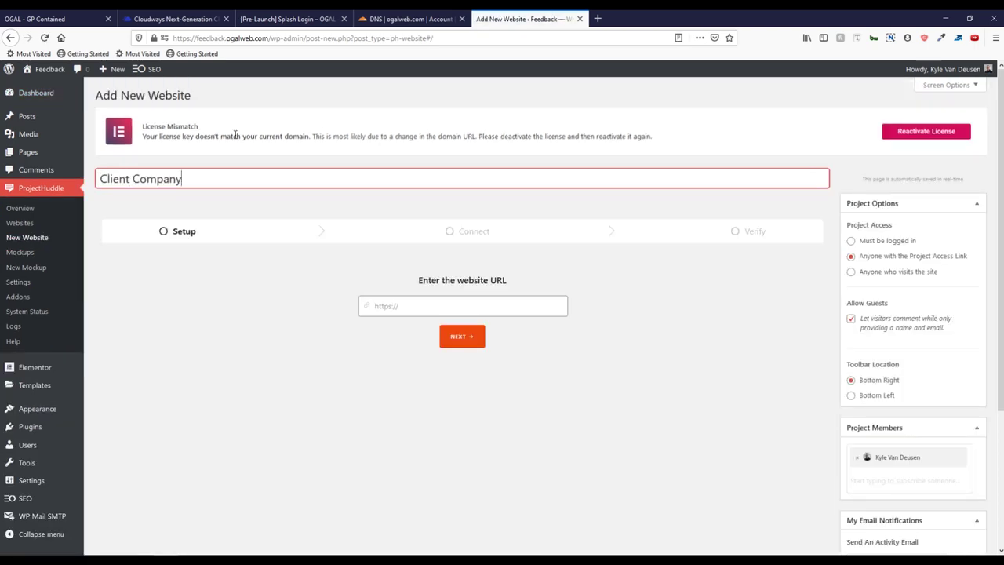
pyautogui.click(267, 20)
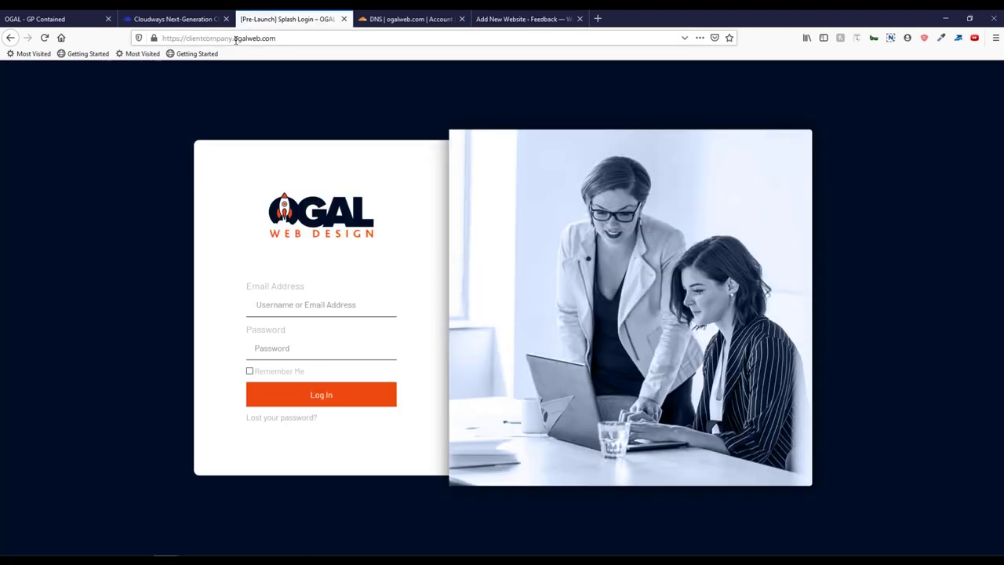
pyautogui.click(266, 38)
pyautogui.hotkey('ctrl', 'c')
pyautogui.click(513, 18)
pyautogui.click(398, 305)
pyautogui.hotkey('ctrl', 'v')
# Step: Connect the project as a WordPress site, install the child plugin, and verify it
pyautogui.click(461, 337)
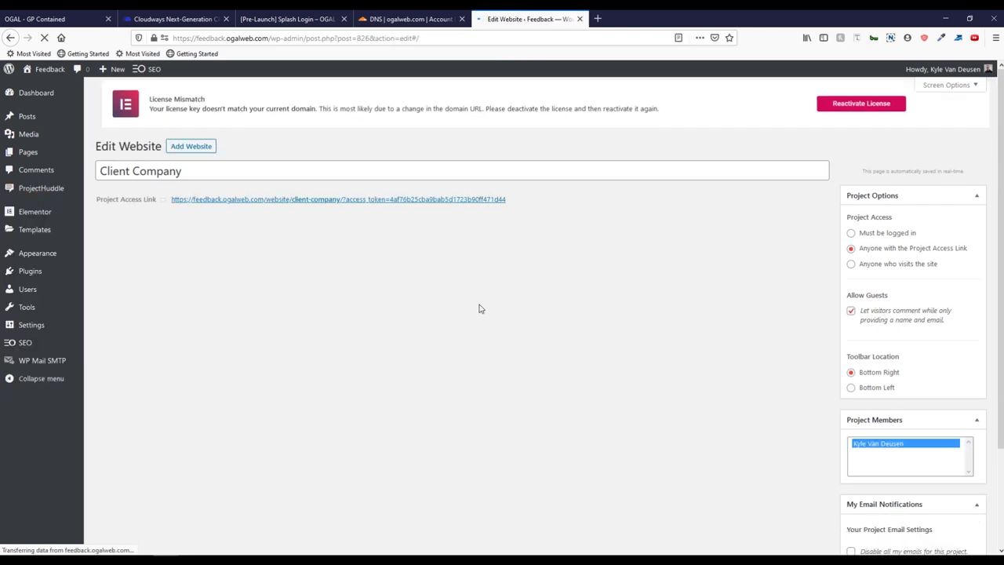
pyautogui.click(405, 317)
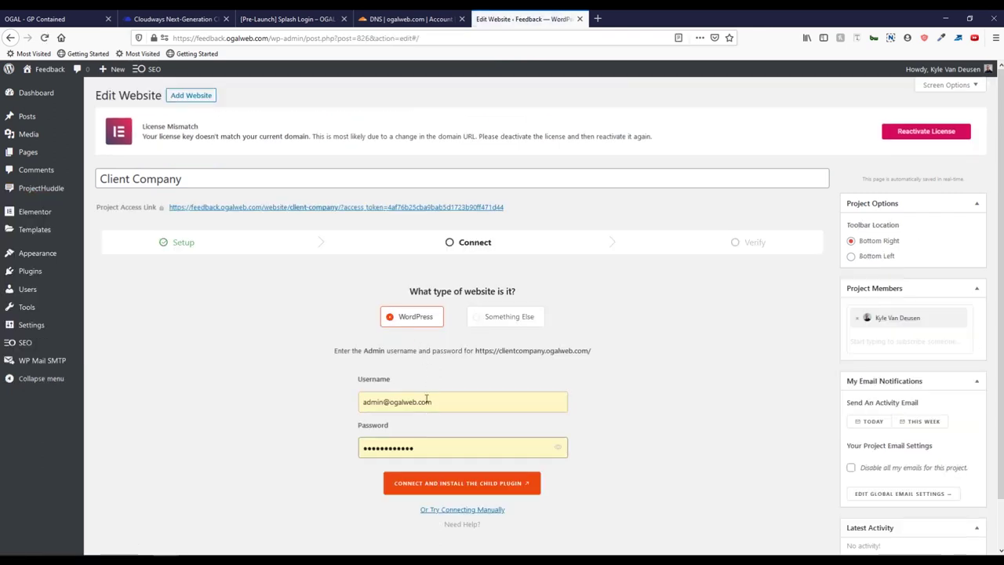
pyautogui.click(460, 483)
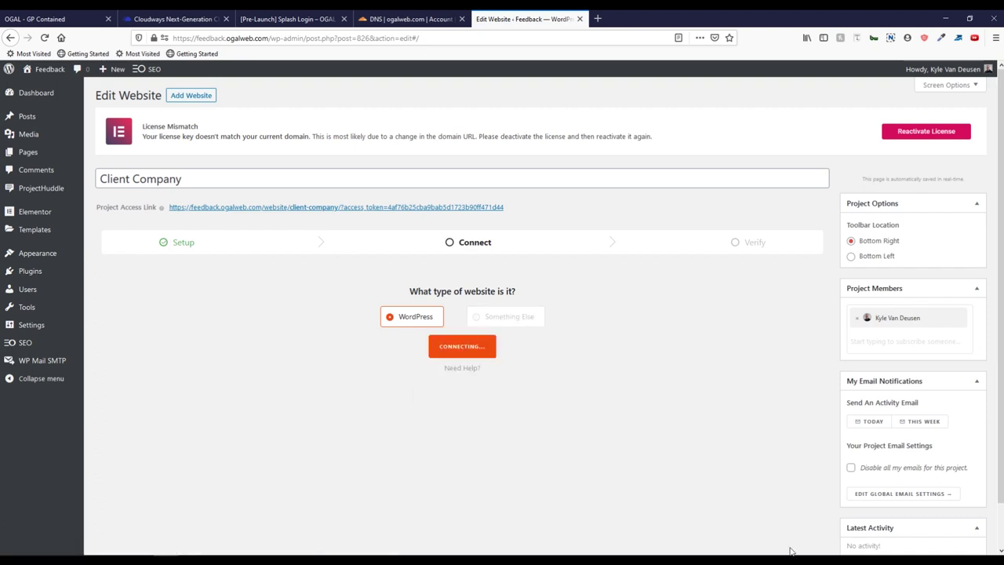
pyautogui.click(472, 287)
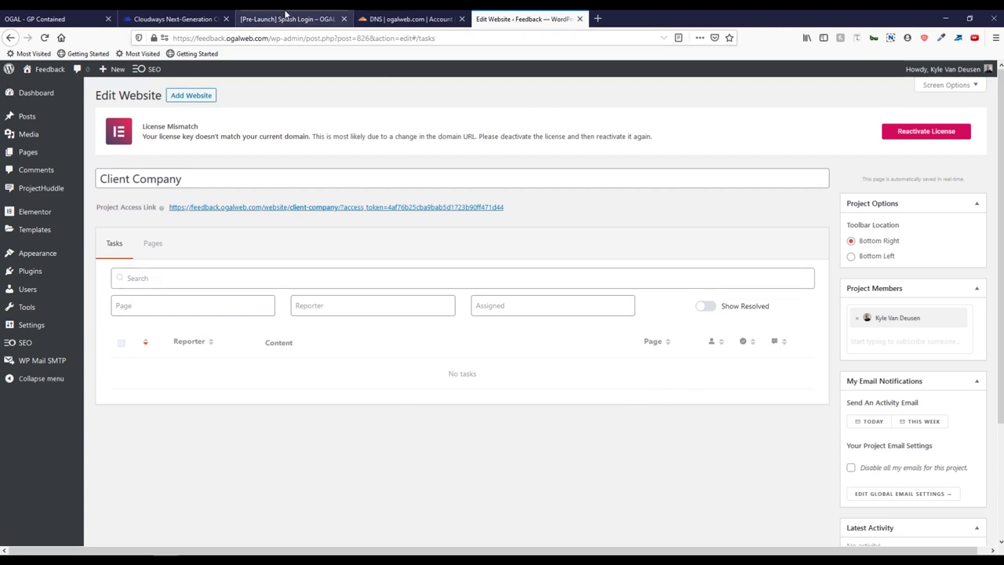
# Step: Log in to the client site with the admin e-mail and password, saving the login
pyautogui.click(286, 16)
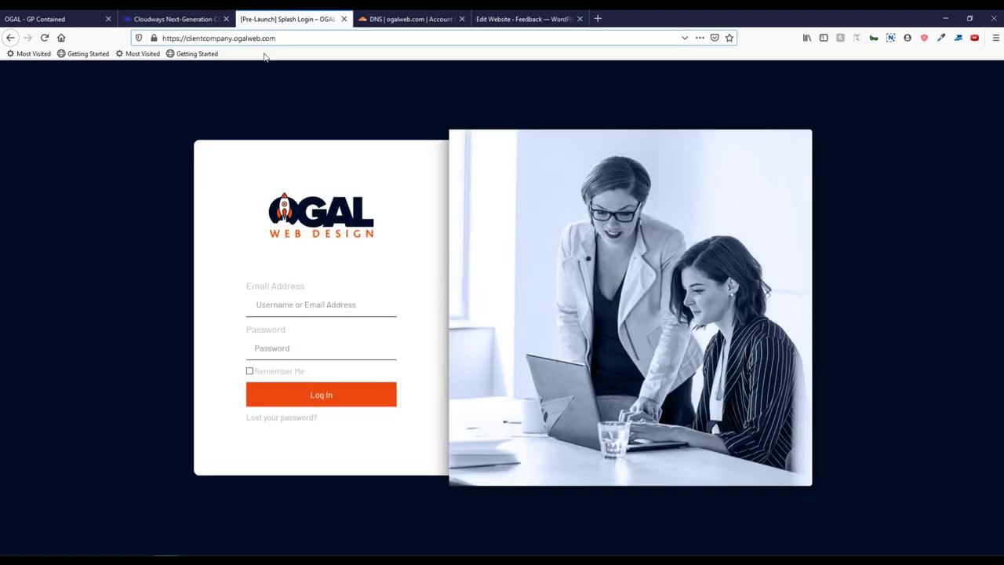
pyautogui.click(306, 303)
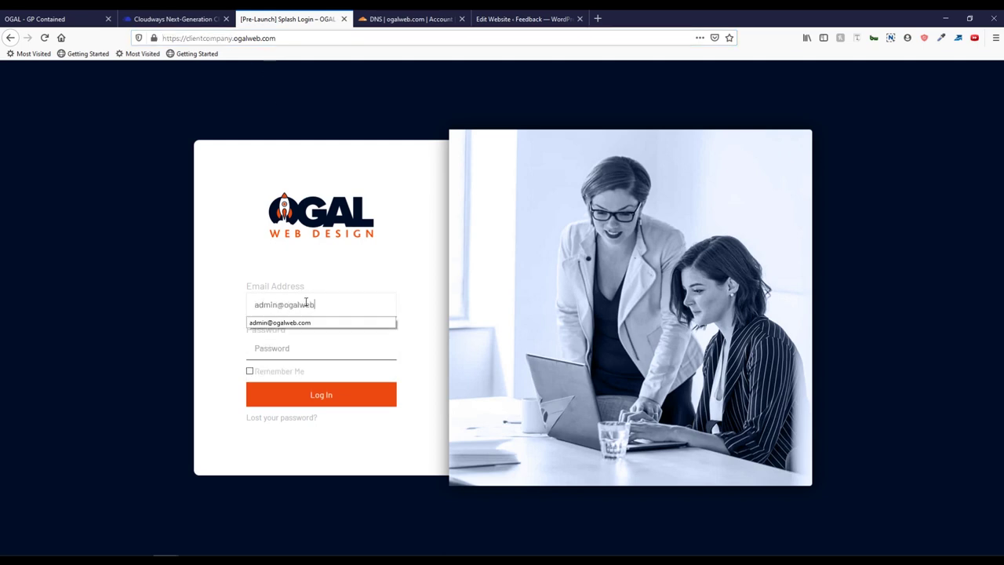
pyautogui.press('Tab')
pyautogui.write('**********')
pyautogui.press('Return')
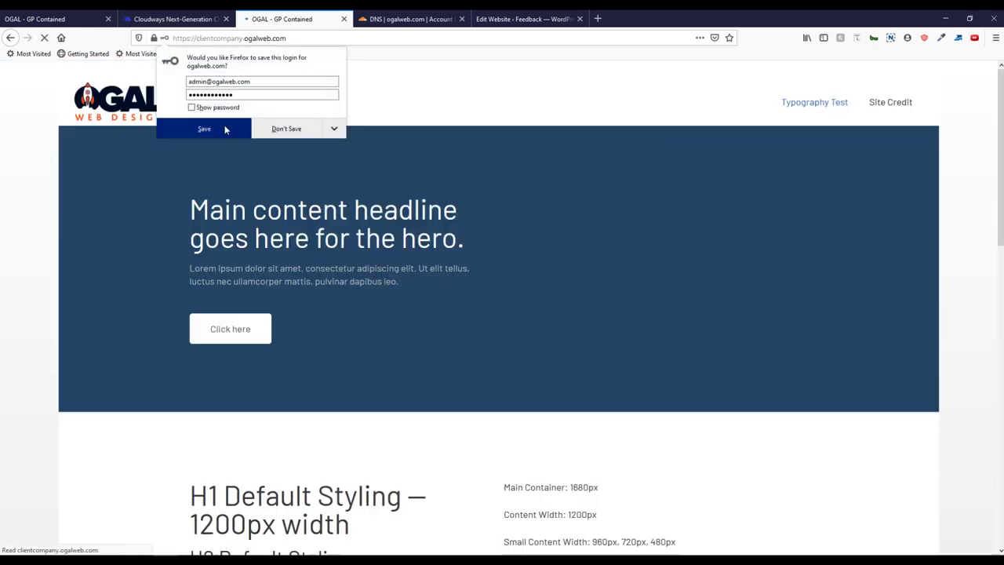
pyautogui.click(225, 128)
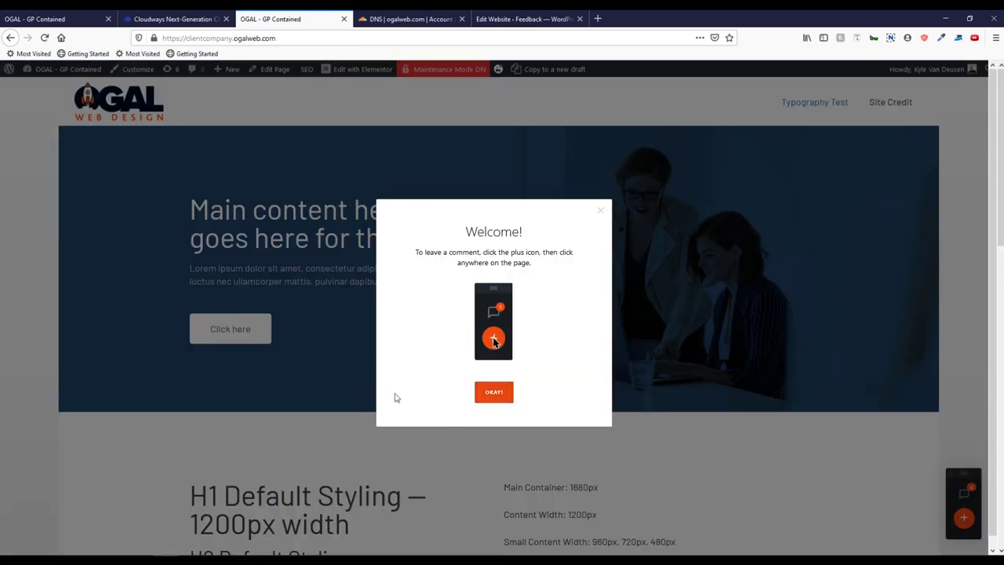
# Step: Post a 'Test comment.' on the hero image, then trash it
pyautogui.click(507, 403)
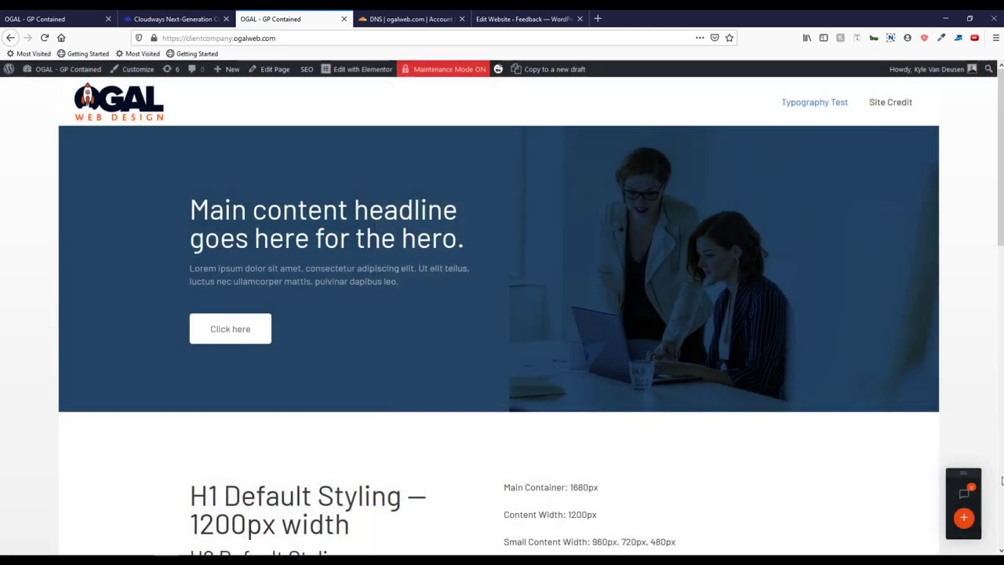
pyautogui.click(533, 193)
pyautogui.write('Test comment.')
pyautogui.click(604, 267)
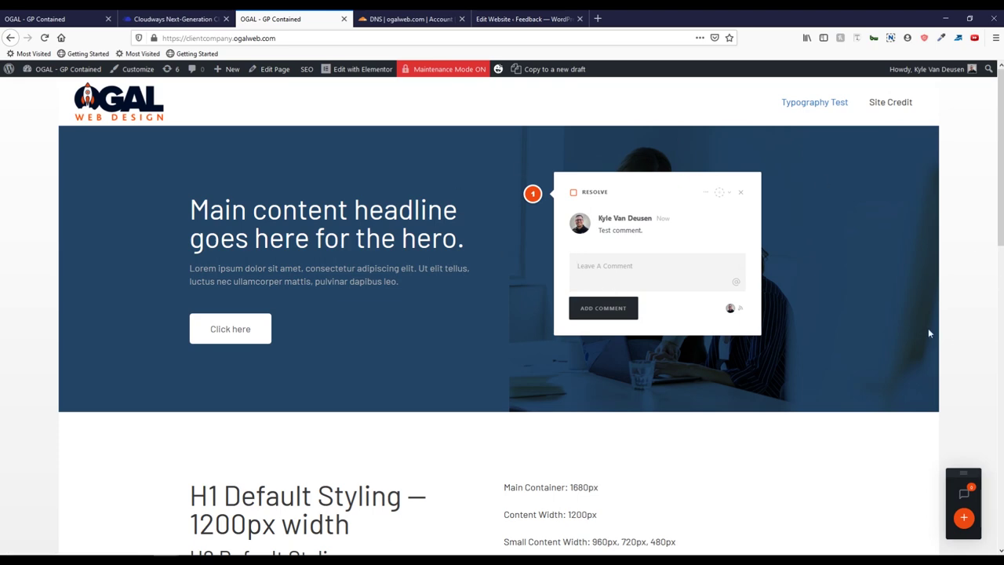
pyautogui.click(705, 193)
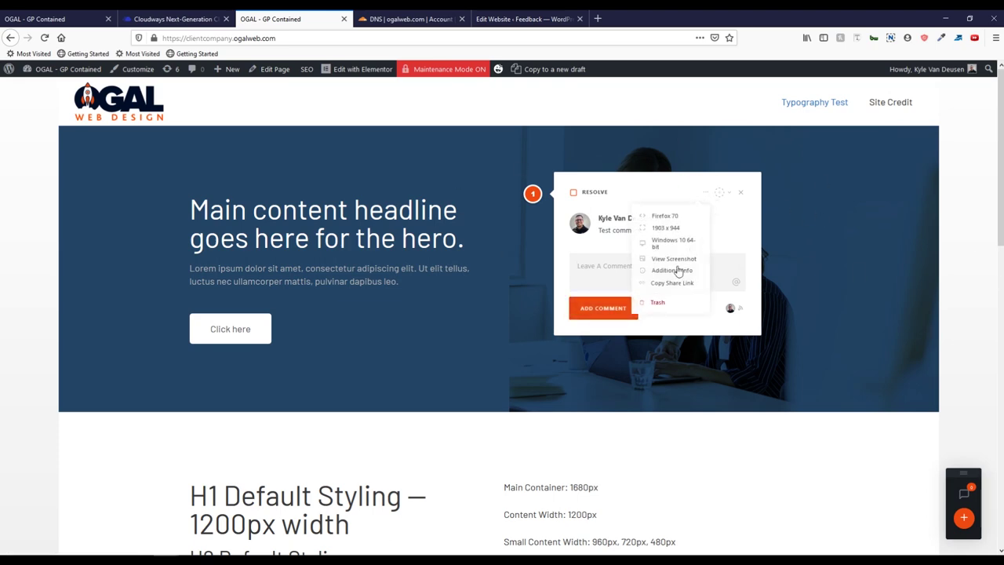
pyautogui.click(670, 304)
pyautogui.click(484, 260)
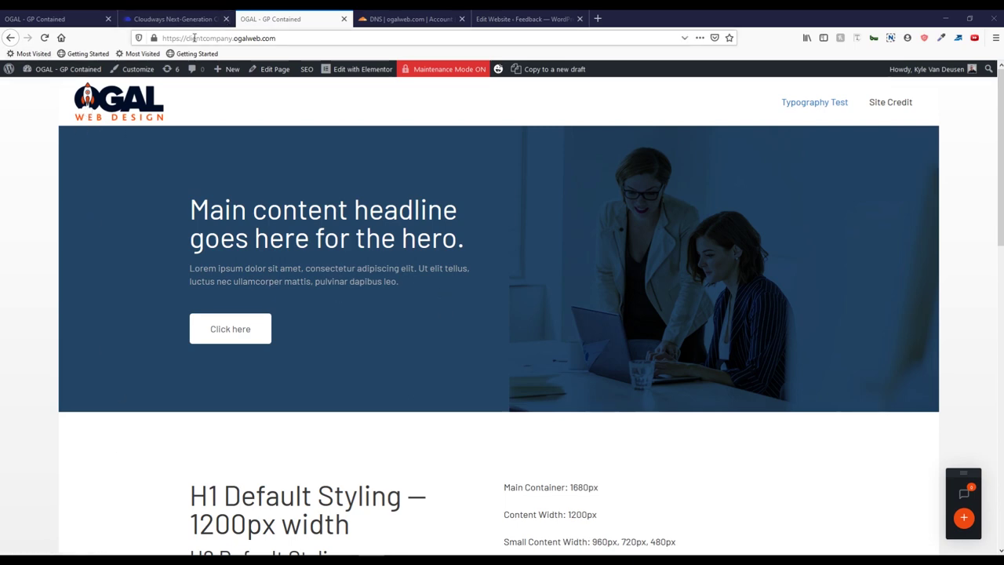
# Step: Go from the site's admin dashboard to the Users > Add New form
pyautogui.moveTo(192, 38); pyautogui.dragTo(272, 37)
pyautogui.click(269, 38)
pyautogui.moveTo(63, 72)
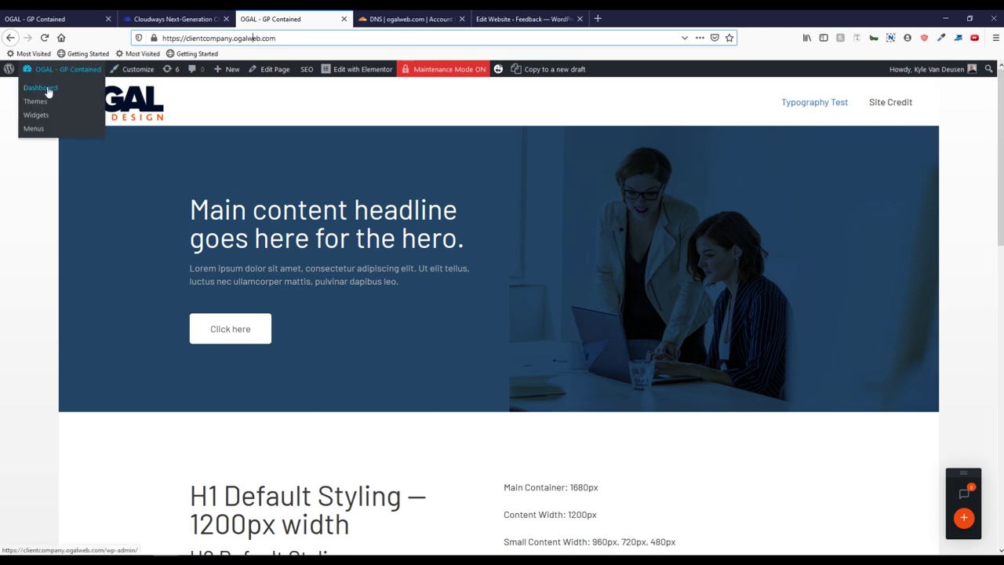
pyautogui.click(43, 91)
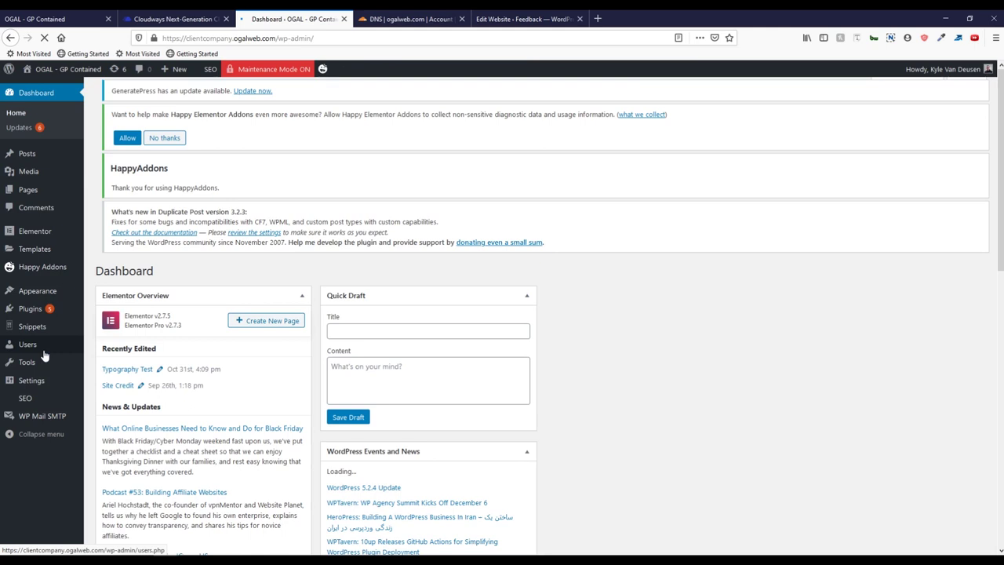
pyautogui.moveTo(45, 353)
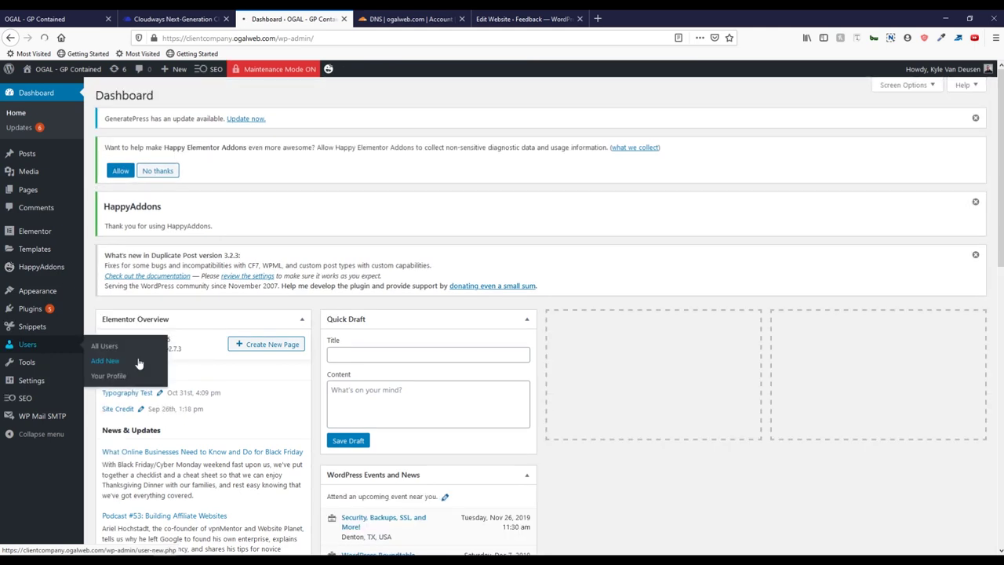
pyautogui.click(105, 361)
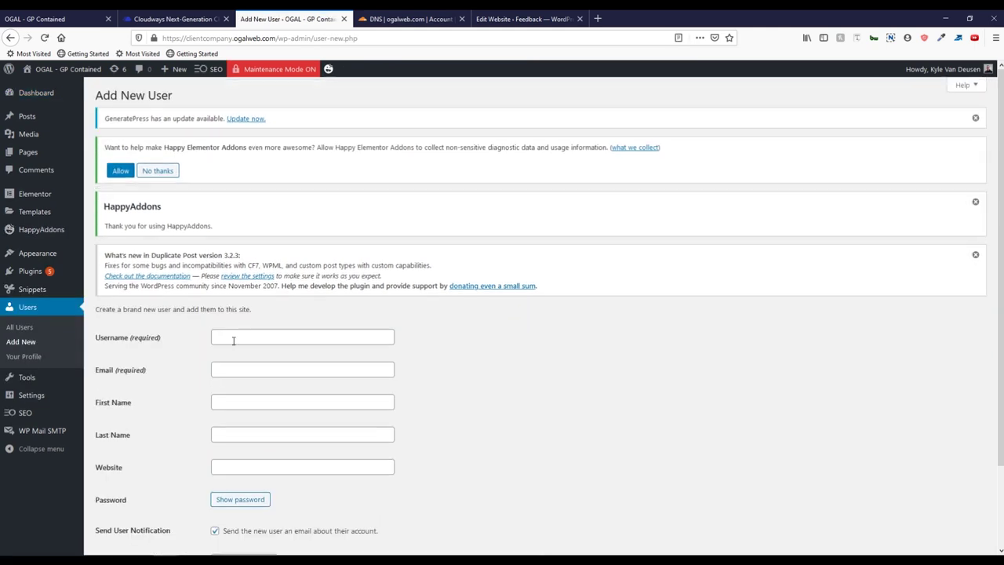
# Step: Enter username clientname plus the client's e-mail and first and last name
pyautogui.click(233, 337)
pyautogui.write('clientname')
pyautogui.press('Tab')
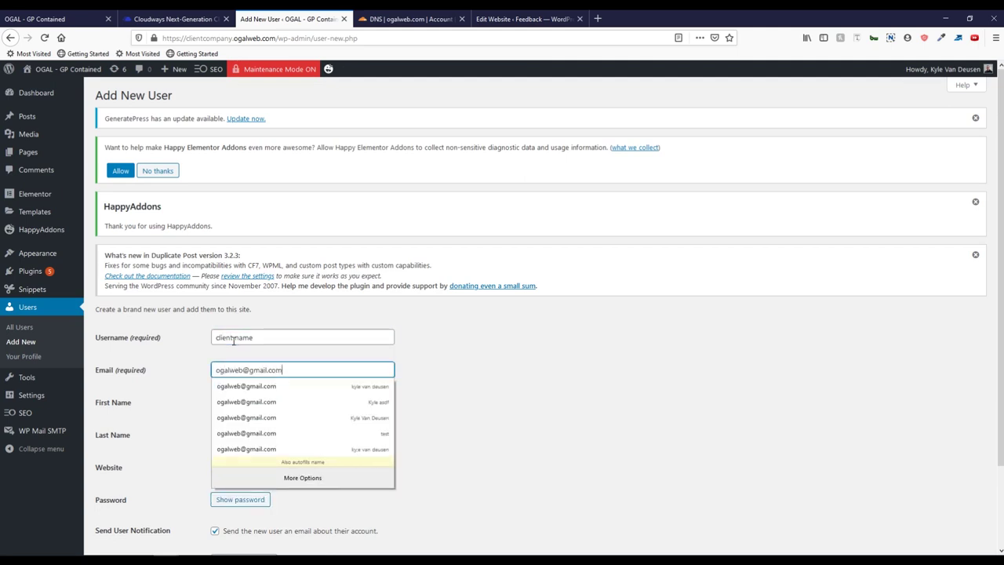
pyautogui.press('Tab')
pyautogui.write('Client')
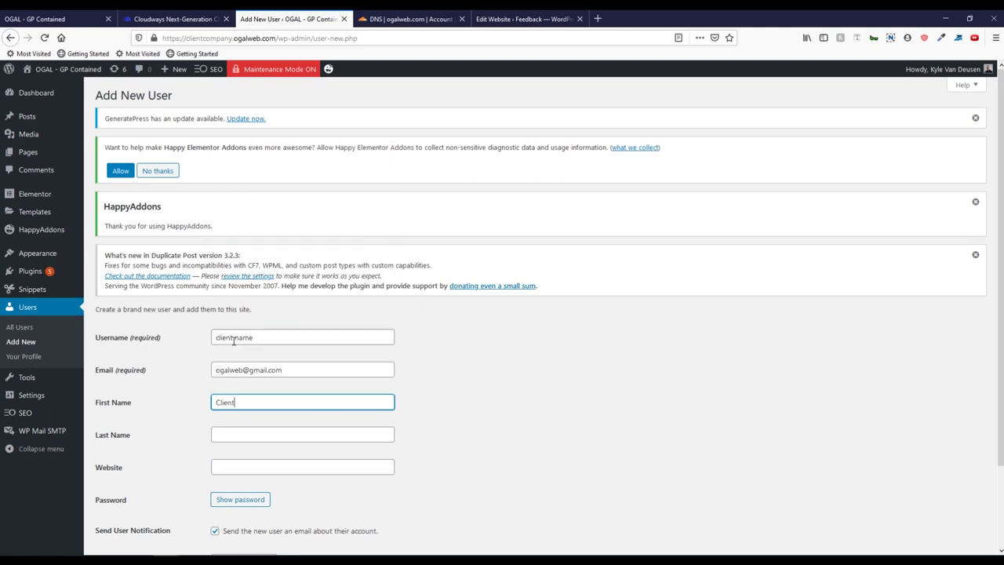
pyautogui.press('Tab')
pyautogui.write('Nam')
pyautogui.scroll(-2, 235, 377)
pyautogui.click(233, 406)
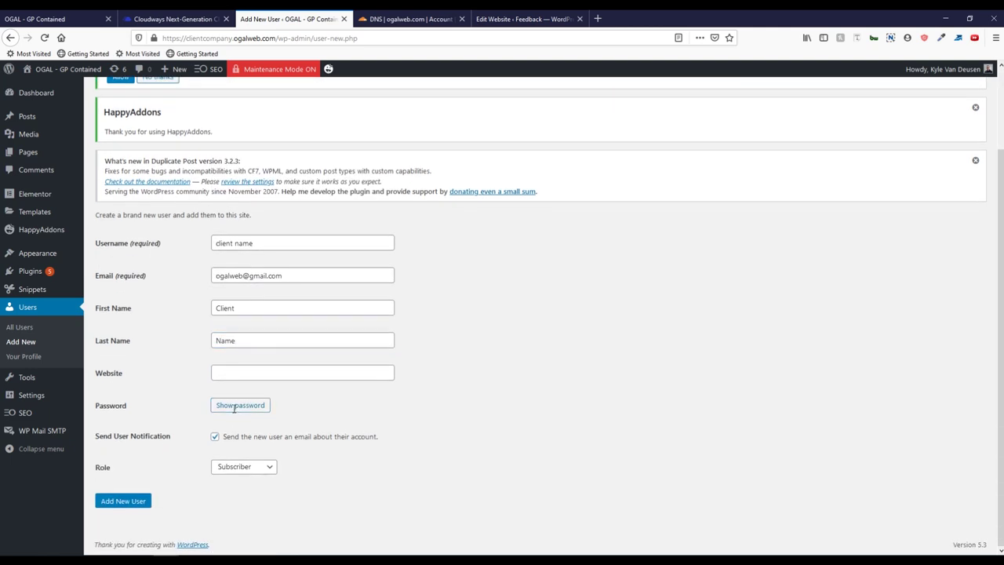
pyautogui.click(233, 406)
pyautogui.hotkey('ctrl', 'a')
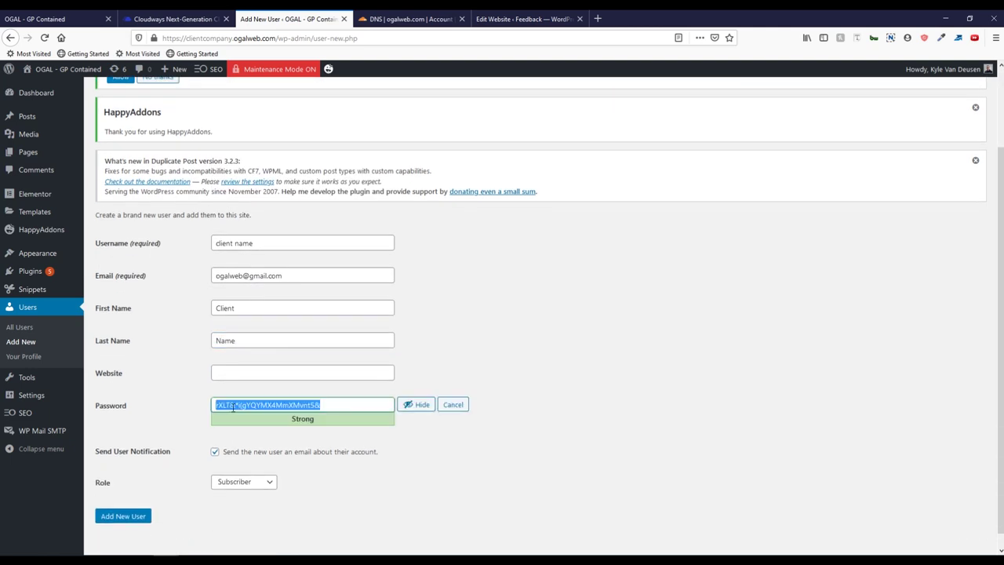
pyautogui.write('123456789')
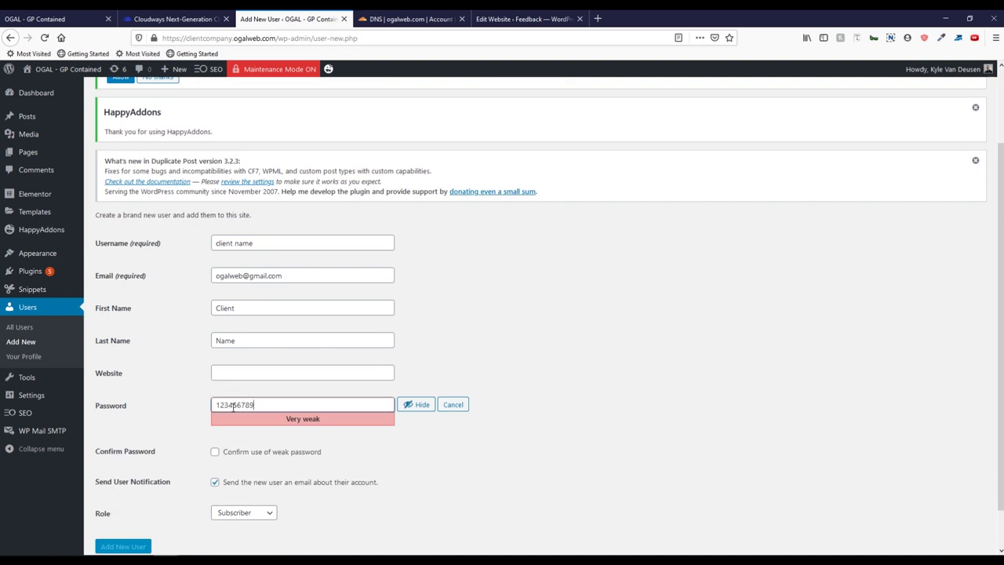
pyautogui.click(223, 453)
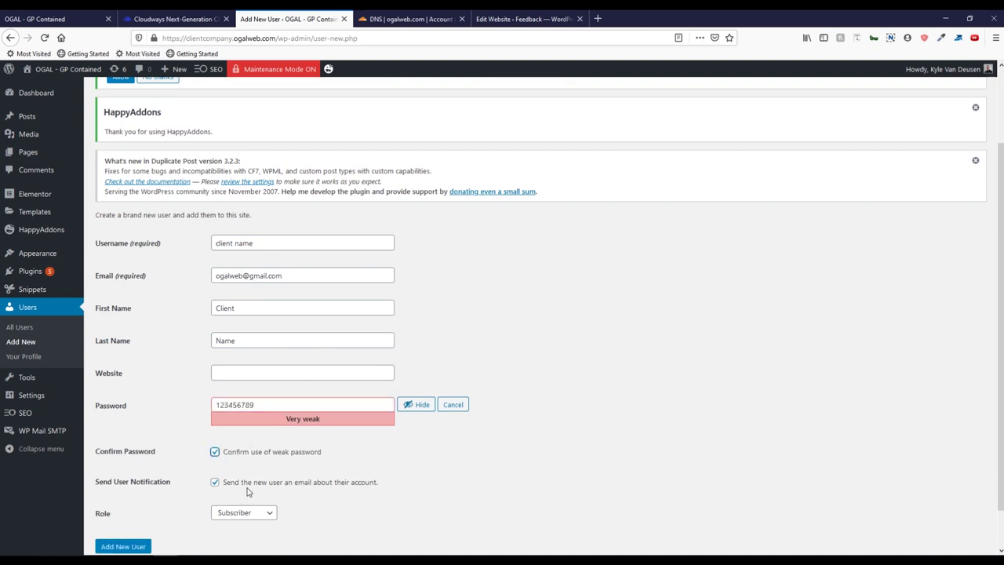
pyautogui.click(264, 484)
pyautogui.click(264, 515)
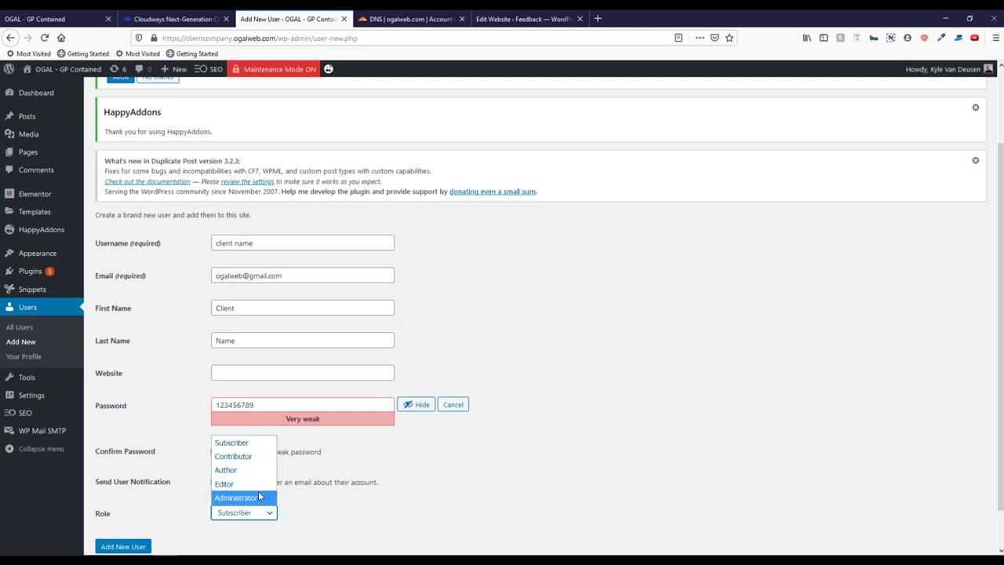
pyautogui.click(259, 496)
pyautogui.scroll(-1, 208, 459)
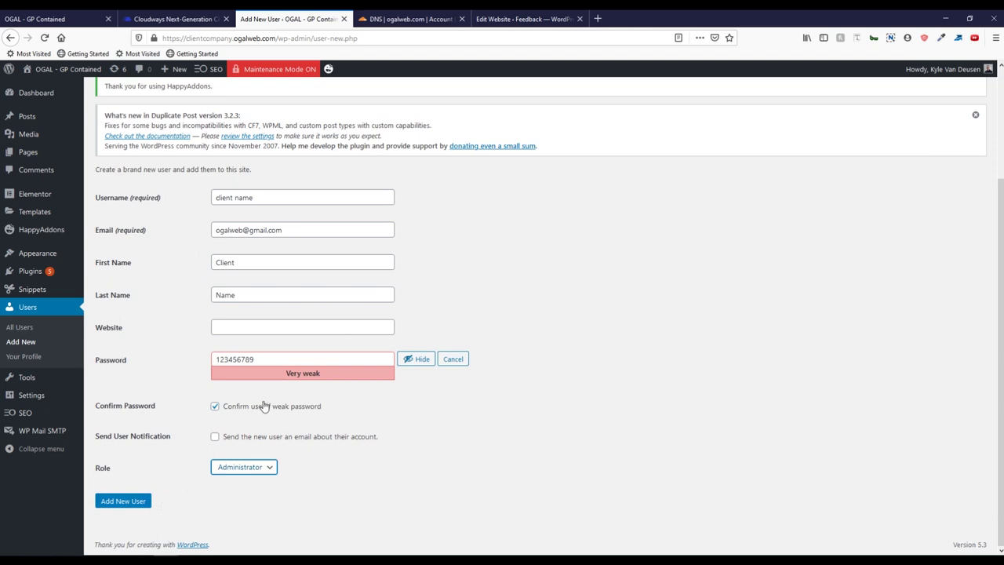
pyautogui.click(123, 501)
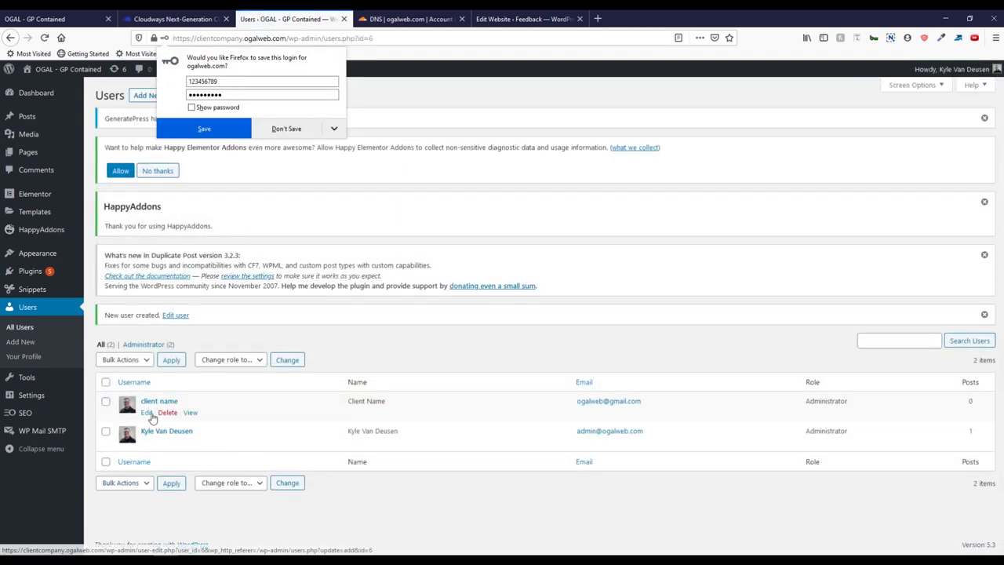
# Step: Edit the clientname profile, uncheck 'Show Toolbar when viewing site', and update the user
pyautogui.click(321, 417)
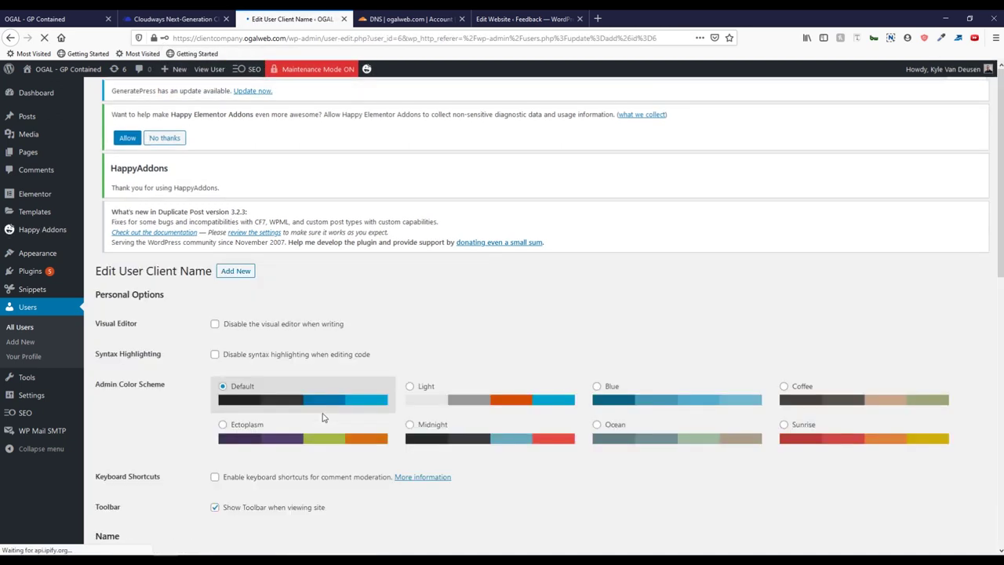
pyautogui.scroll(-1, 323, 392)
pyautogui.scroll(-3, 326, 386)
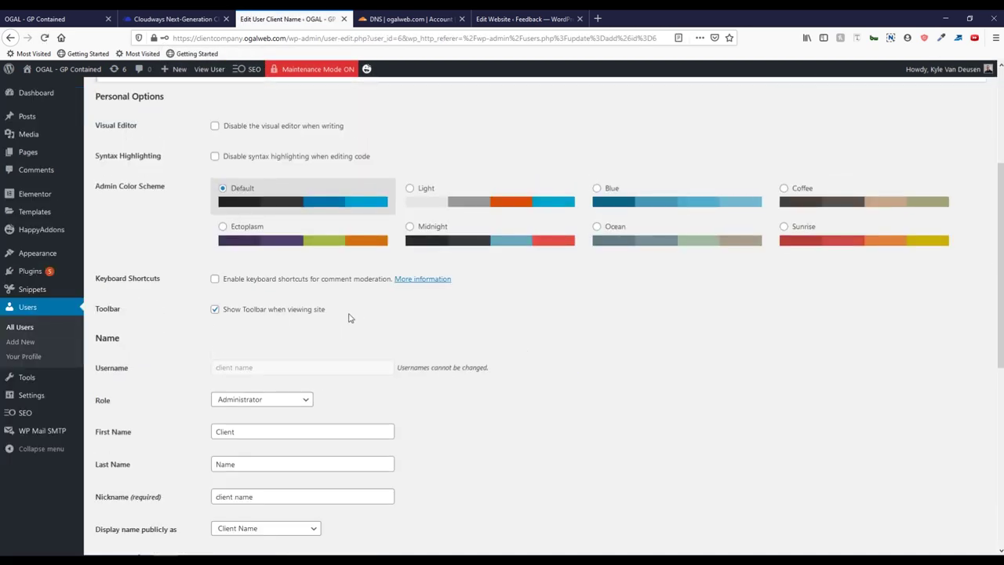
pyautogui.moveTo(351, 318); pyautogui.dragTo(324, 314)
pyautogui.moveTo(42, 71)
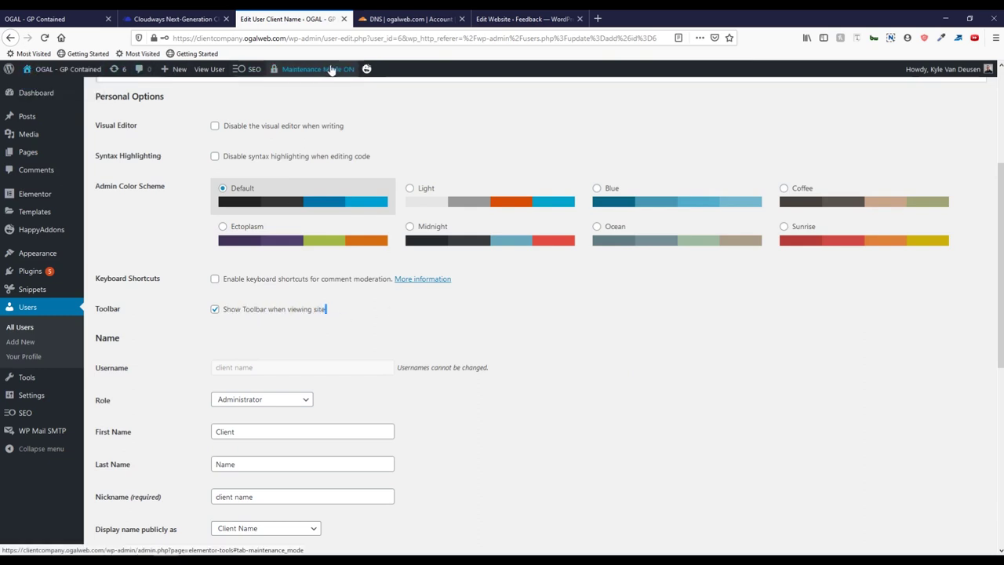
pyautogui.click(235, 318)
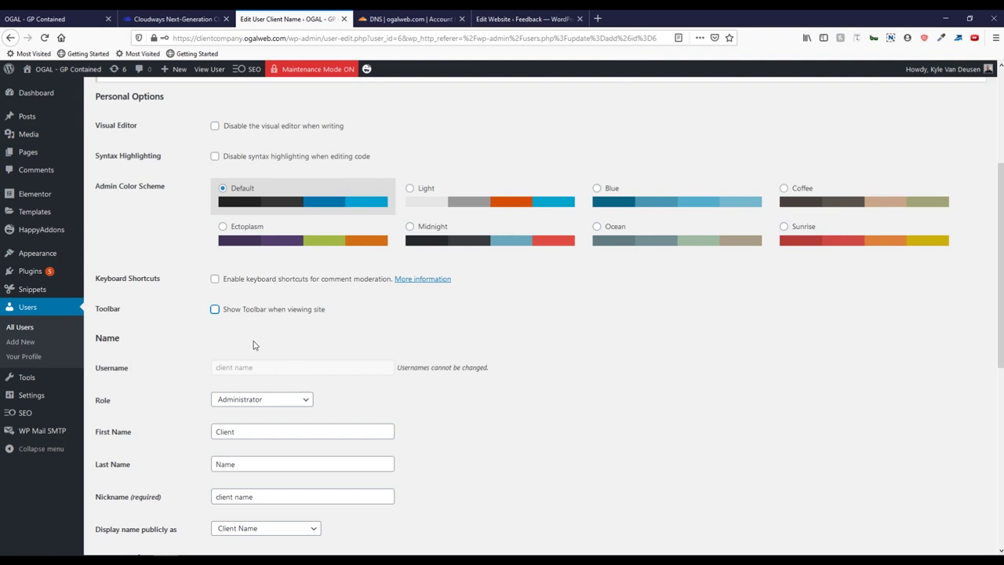
pyautogui.scroll(-5, 247, 329)
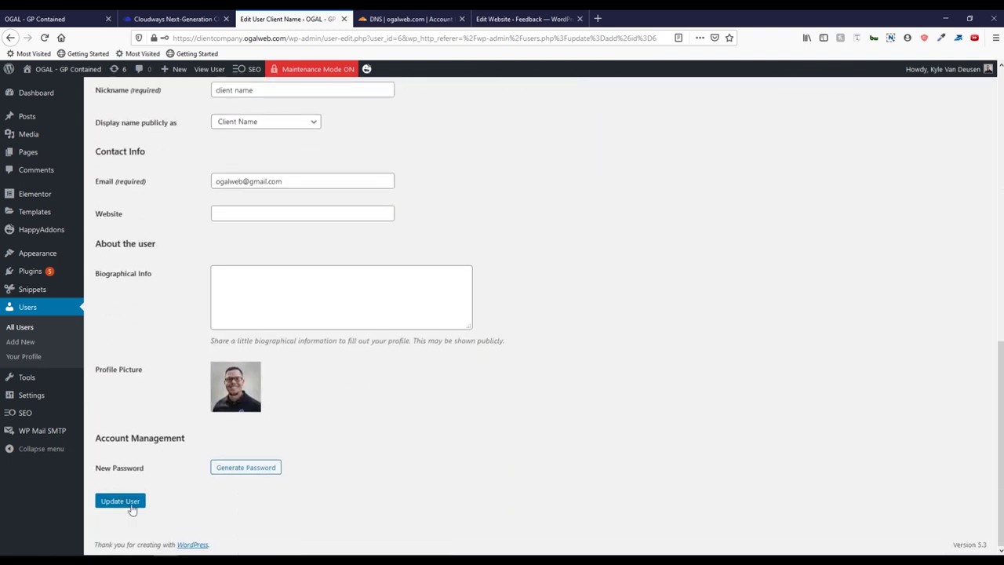
pyautogui.click(134, 504)
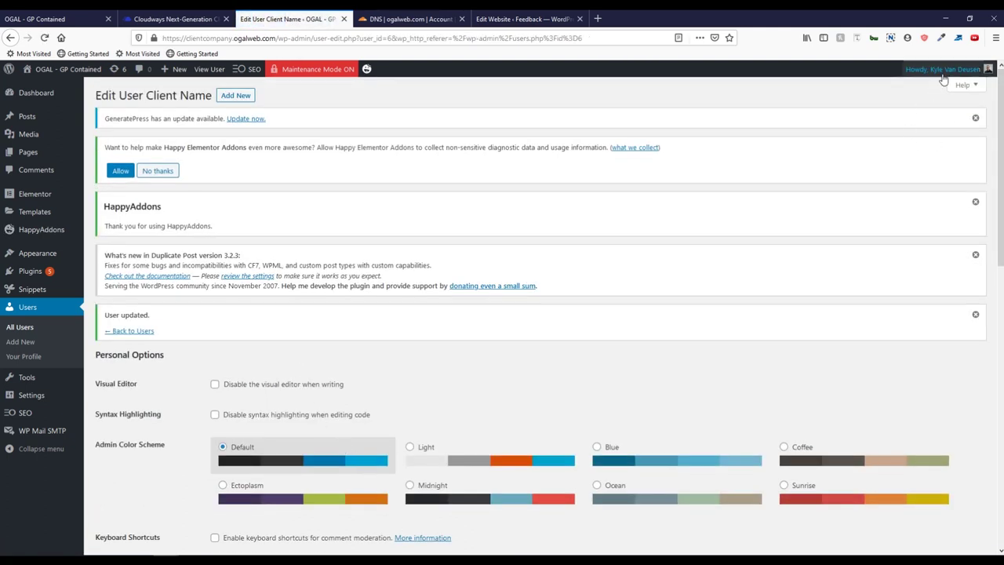
# Step: Log out of both the client site and the feedback site admin
pyautogui.moveTo(943, 79)
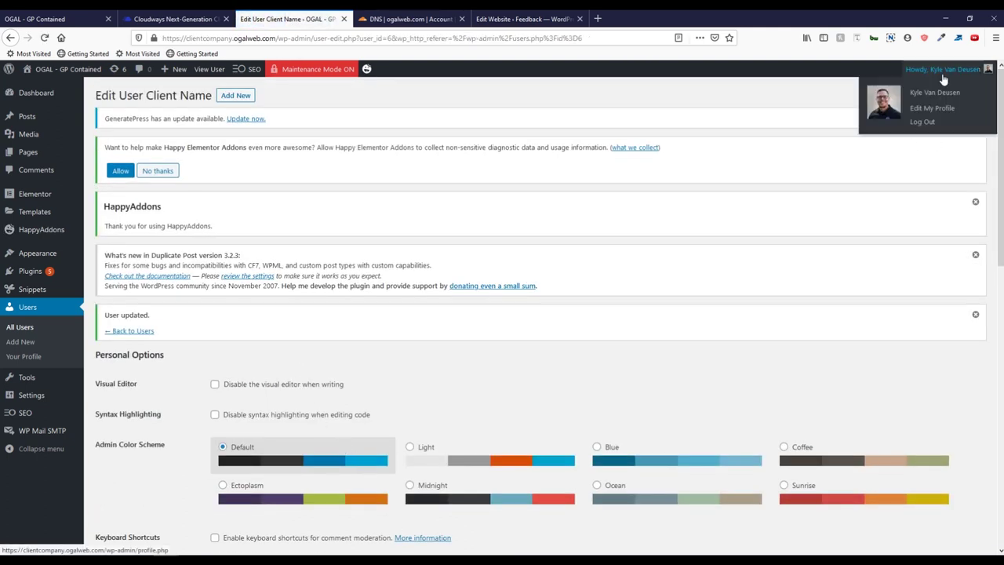
pyautogui.click(939, 120)
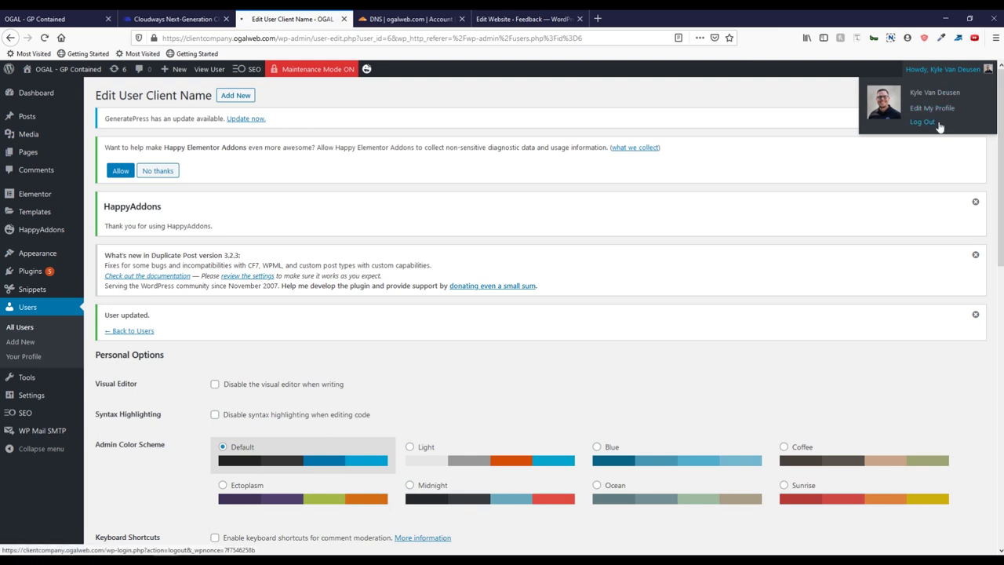
pyautogui.click(515, 17)
pyautogui.moveTo(925, 72)
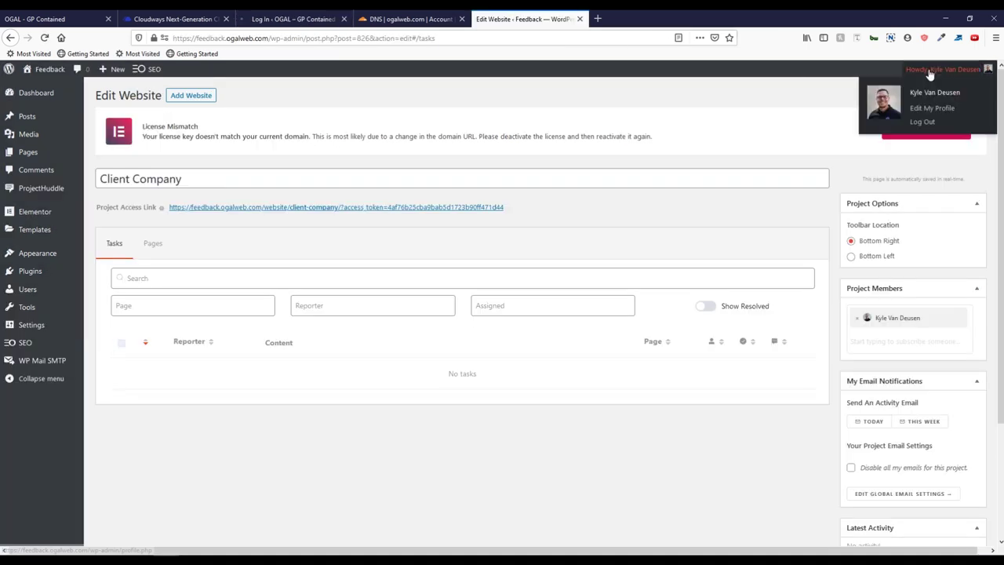
pyautogui.click(913, 119)
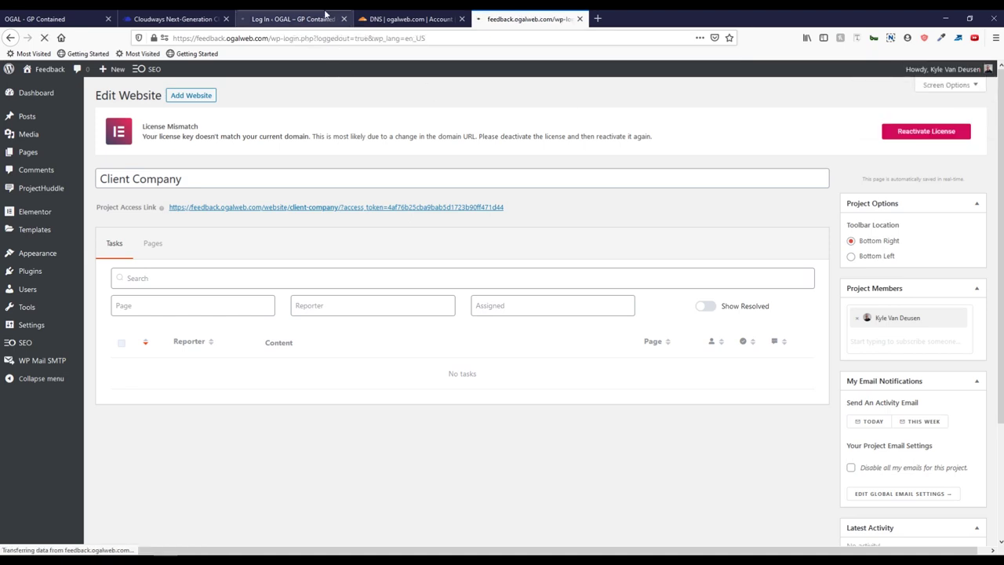
pyautogui.click(292, 18)
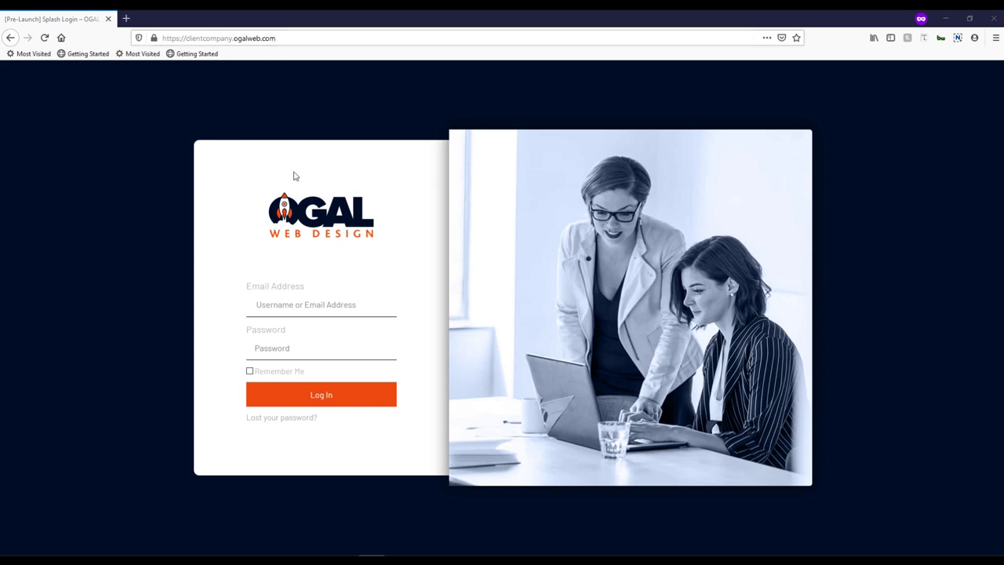
# Step: Enter the client user's e-mail and password on the branded login page
pyautogui.click(321, 305)
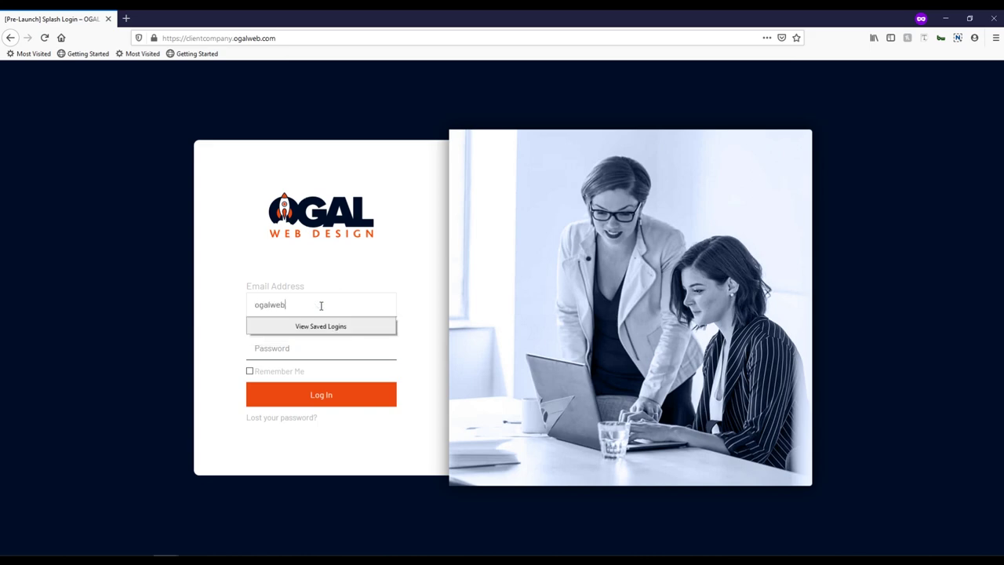
pyautogui.press('Tab')
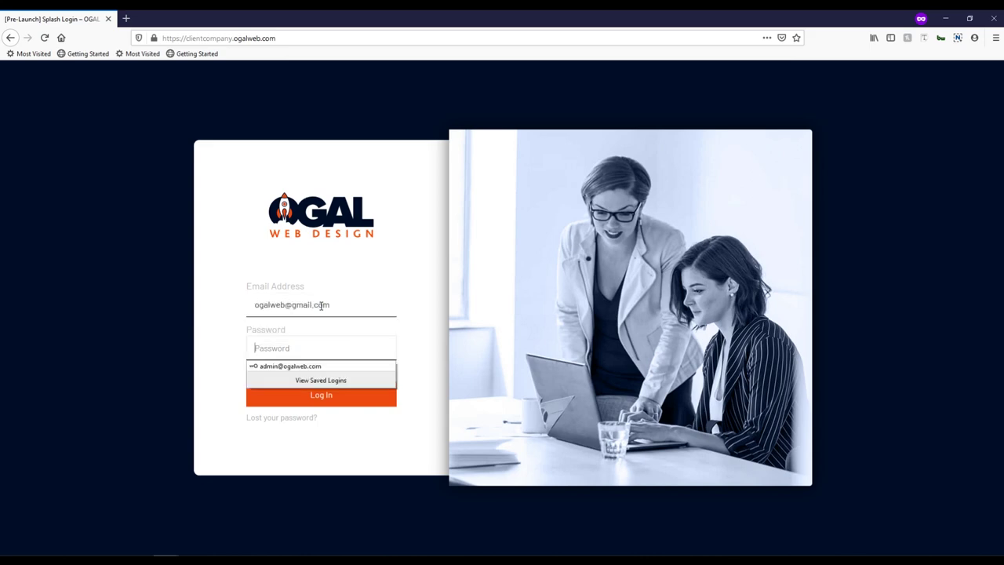
pyautogui.write('•••••')
pyautogui.hotkey('ctrl', 'a')
pyautogui.write('••••••')
# Step: Log in as the client and dismiss the commenting welcome message
pyautogui.click(361, 395)
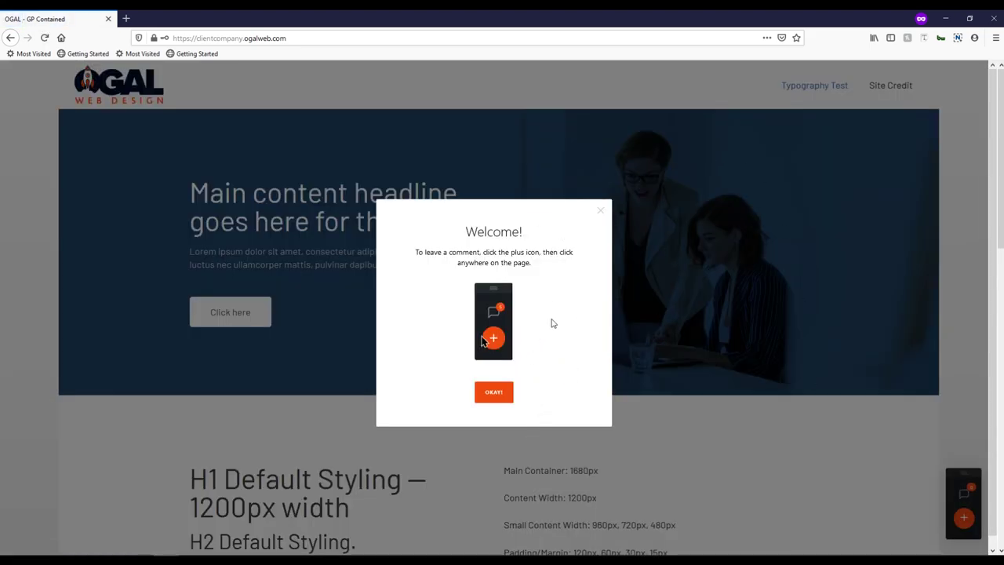
pyautogui.click(510, 402)
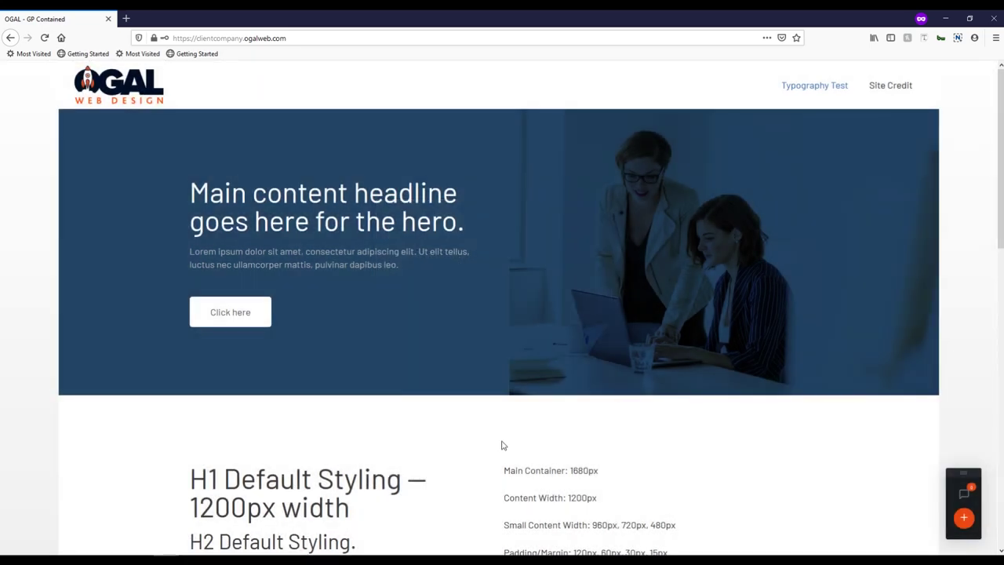
pyautogui.scroll(-2, 427, 342)
pyautogui.scroll(2, 424, 348)
# Step: Pin the comment 'Change the headline!' to the hero headline and post it
pyautogui.click(964, 517)
pyautogui.click(342, 191)
pyautogui.write('hange the headline!')
pyautogui.click(386, 223)
pyautogui.write('C')
pyautogui.click(397, 264)
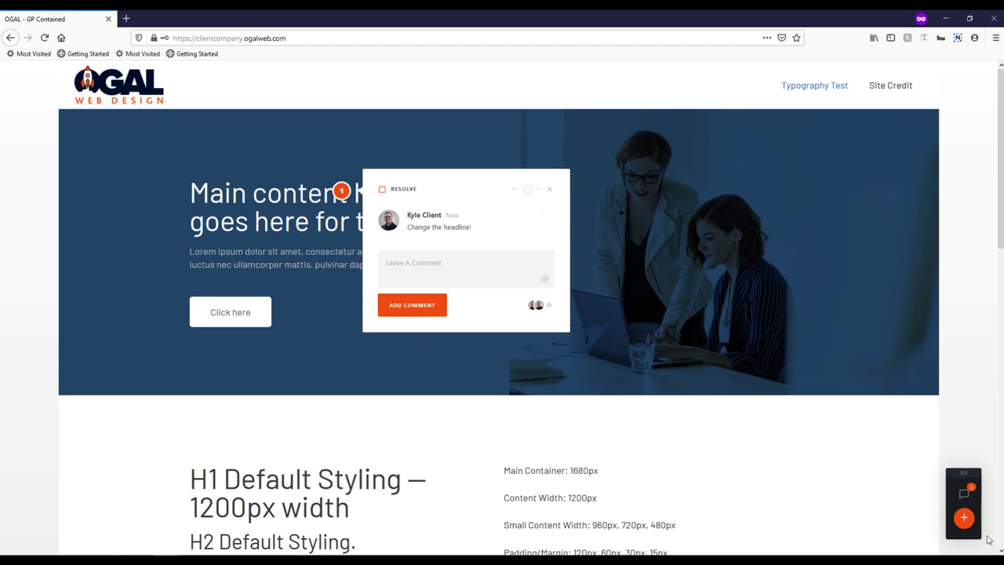
# Step: Discard a trial comment on the hero image and reopen the headline comment thread
pyautogui.click(964, 517)
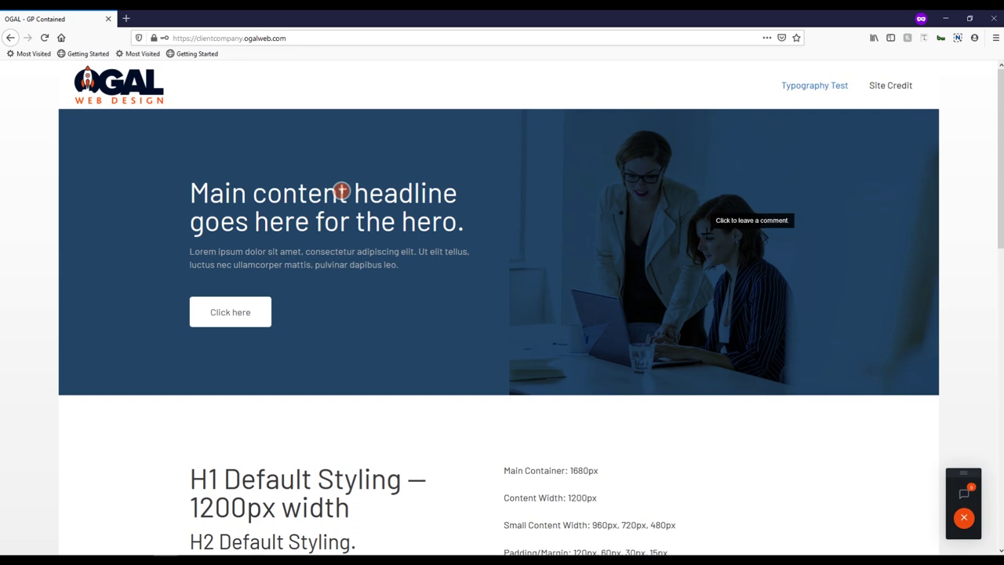
pyautogui.click(658, 241)
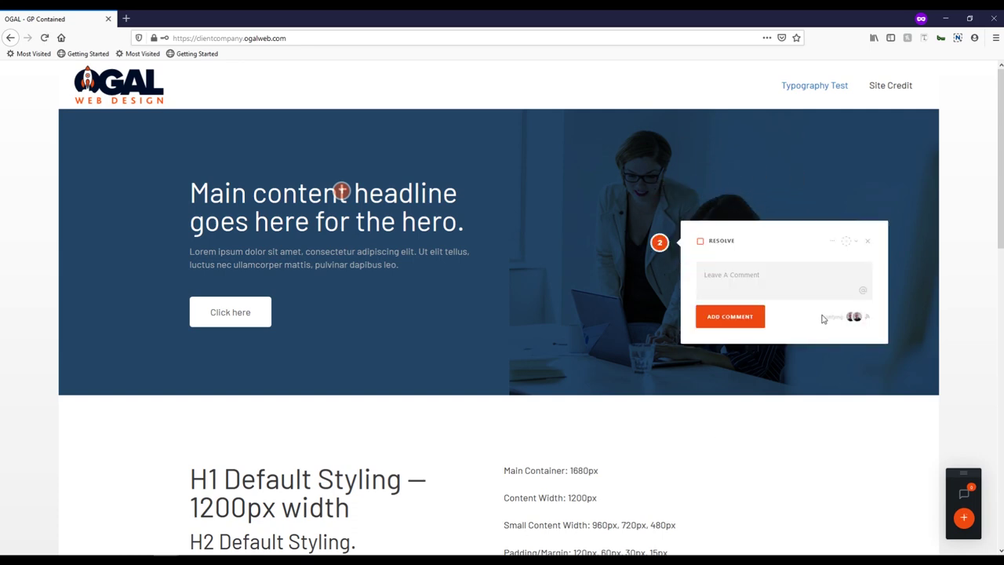
pyautogui.click(866, 241)
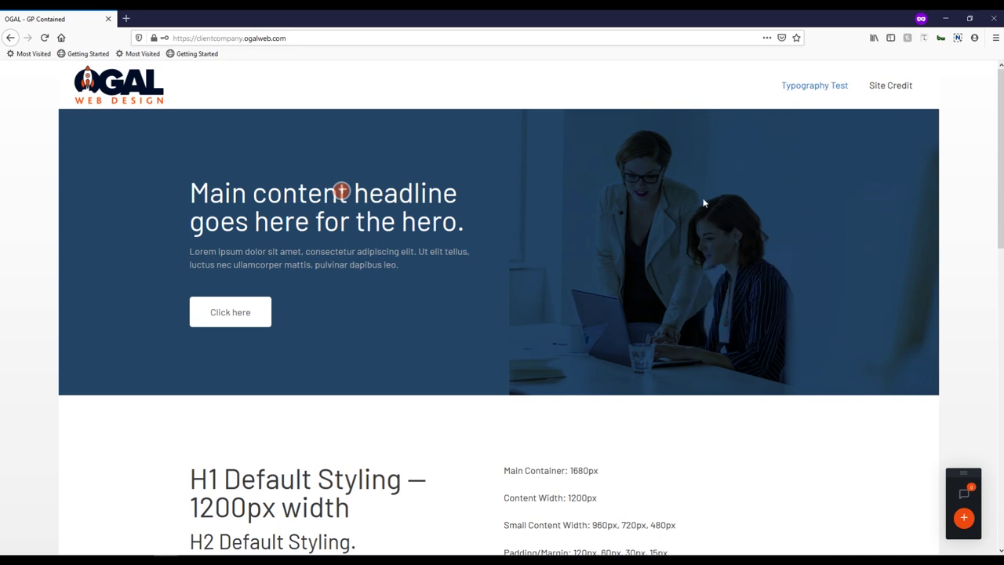
pyautogui.click(342, 189)
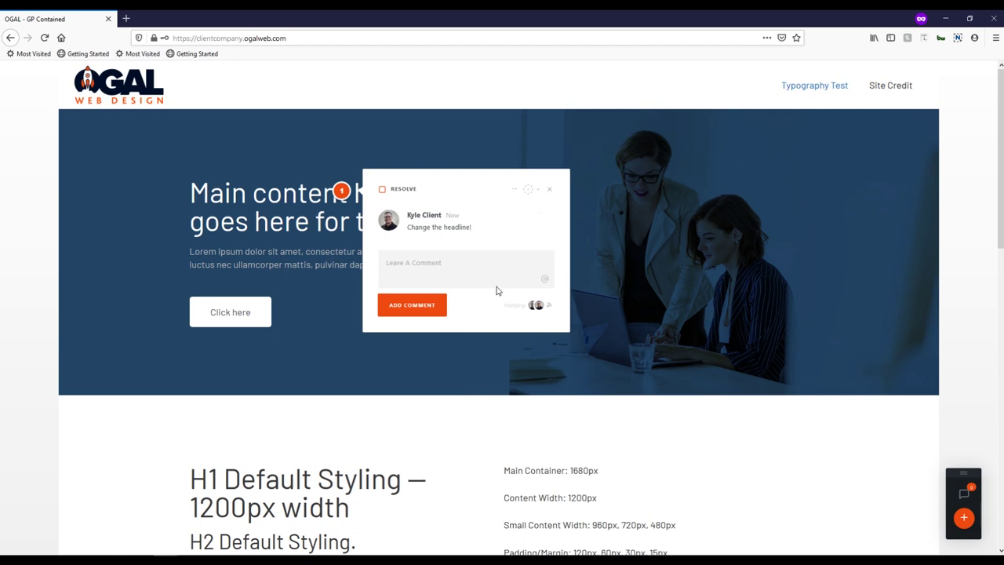
# Step: View the PAGES list in the comments sidebar, return to COMMENTS, then close the sidebar
pyautogui.click(963, 493)
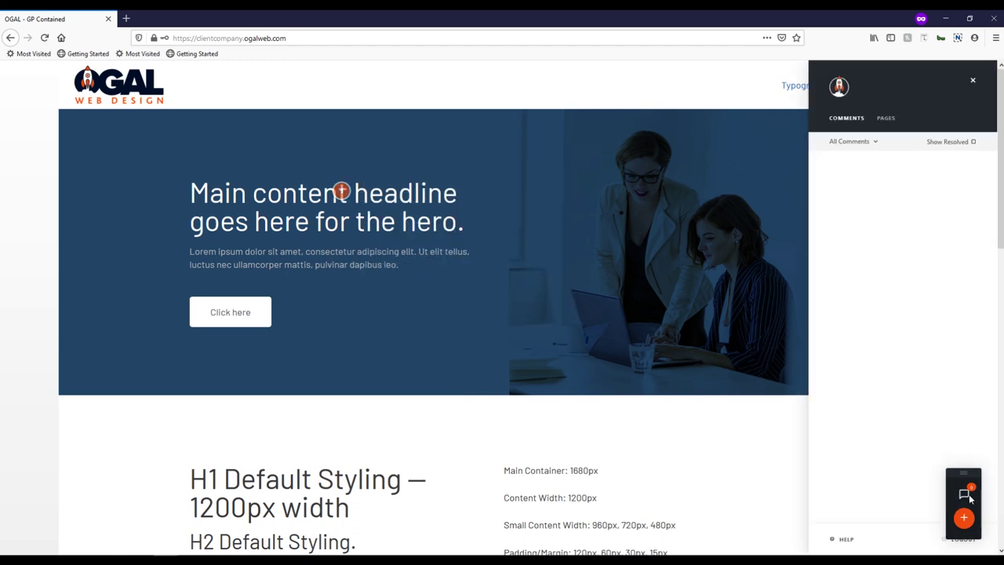
pyautogui.click(885, 122)
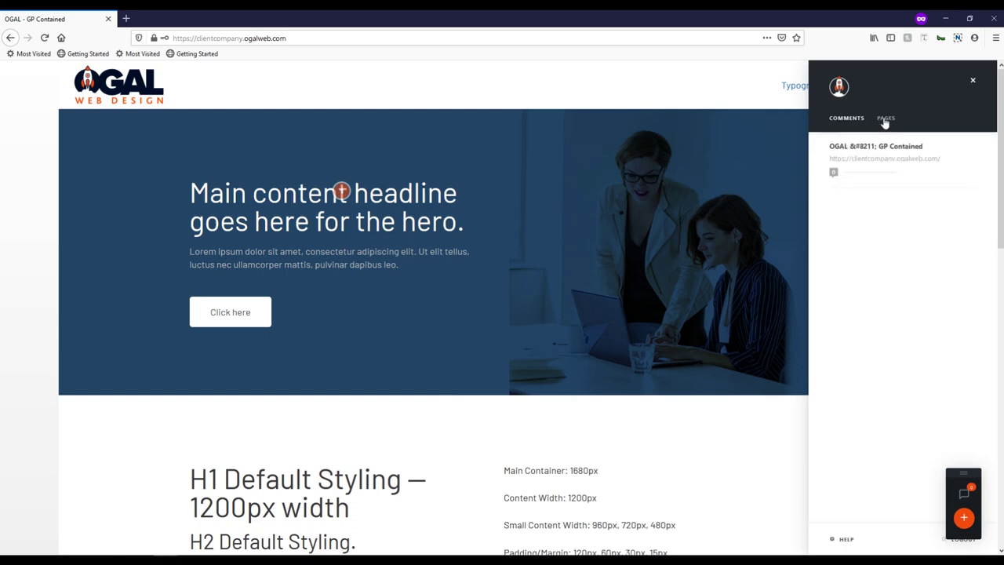
pyautogui.click(850, 120)
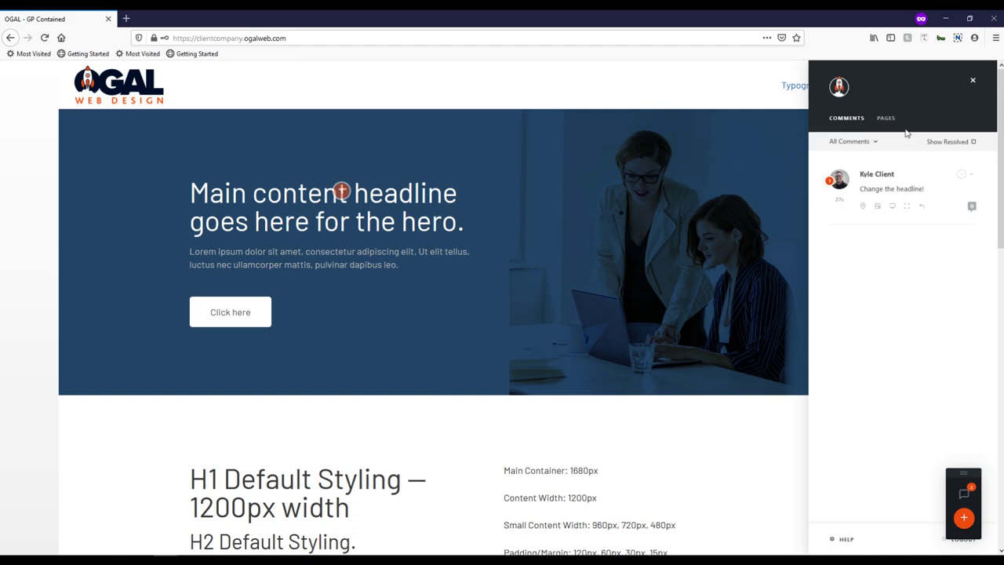
pyautogui.click(972, 83)
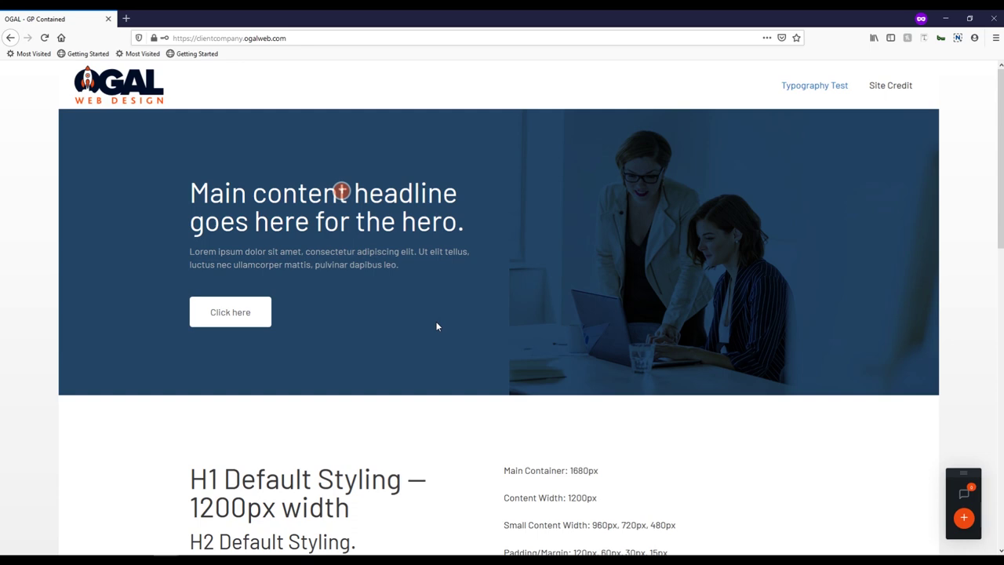
pyautogui.click(341, 191)
pyautogui.click(326, 359)
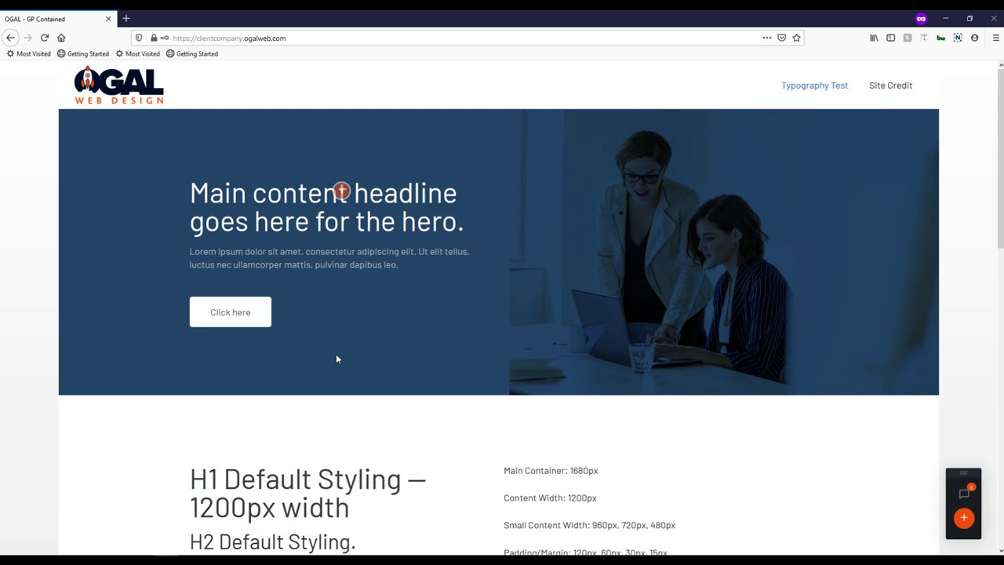